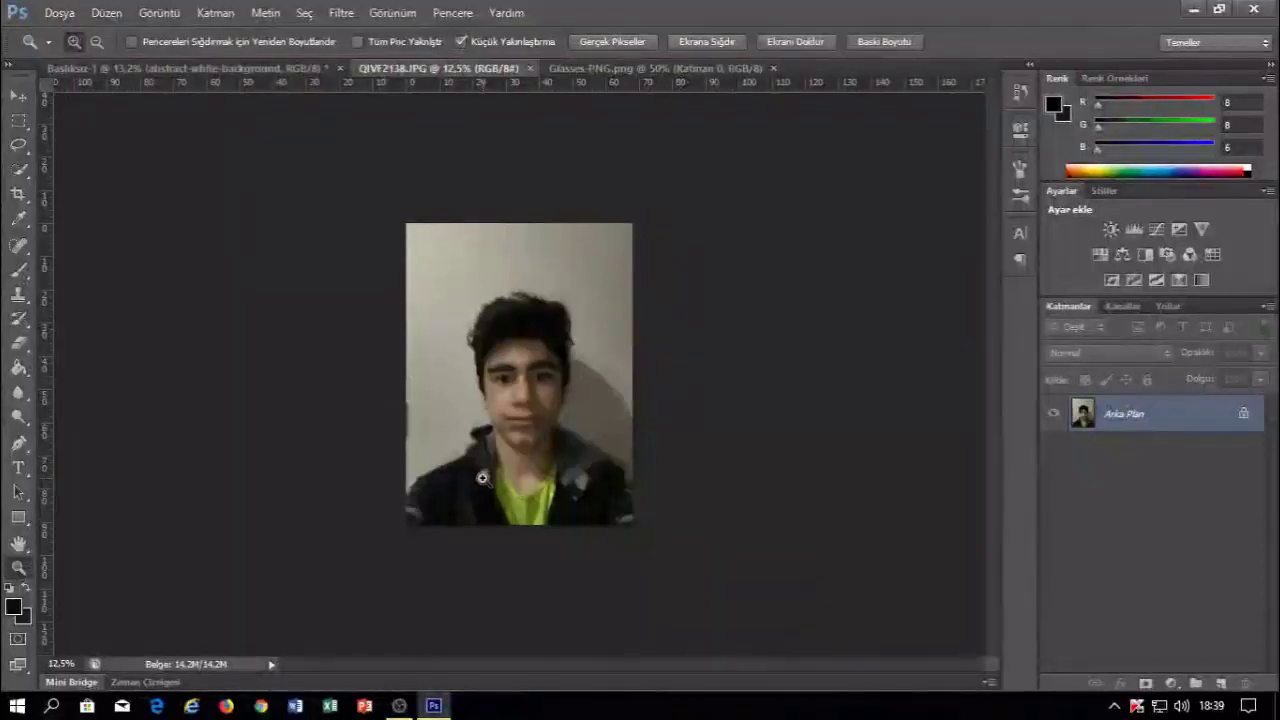
- Zoom into QIVF2138.JPG, float its window, and drag the photo into the design
mouse_move(516, 460)
left_mouse_down()
mouse_move(557, 457)
mouse_move(585, 426)
left_mouse_up()
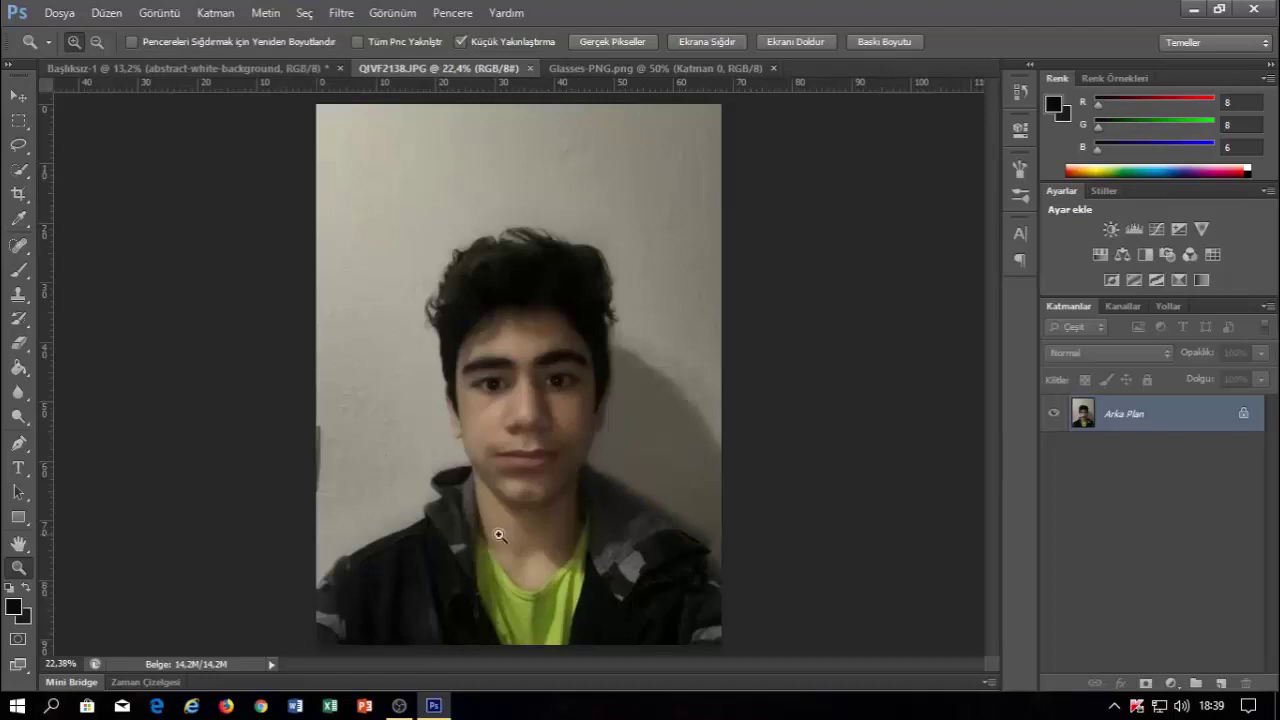
left_click(529, 500)
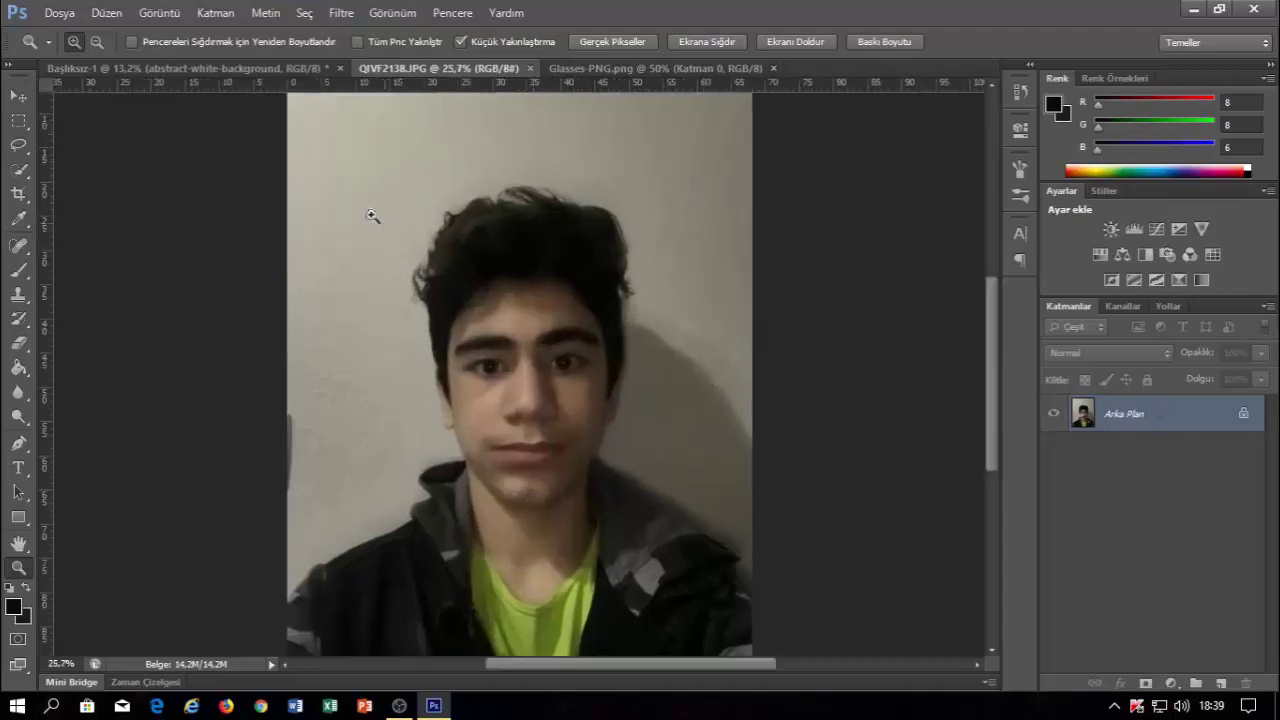
left_click_drag(388, 71, 349, 161)
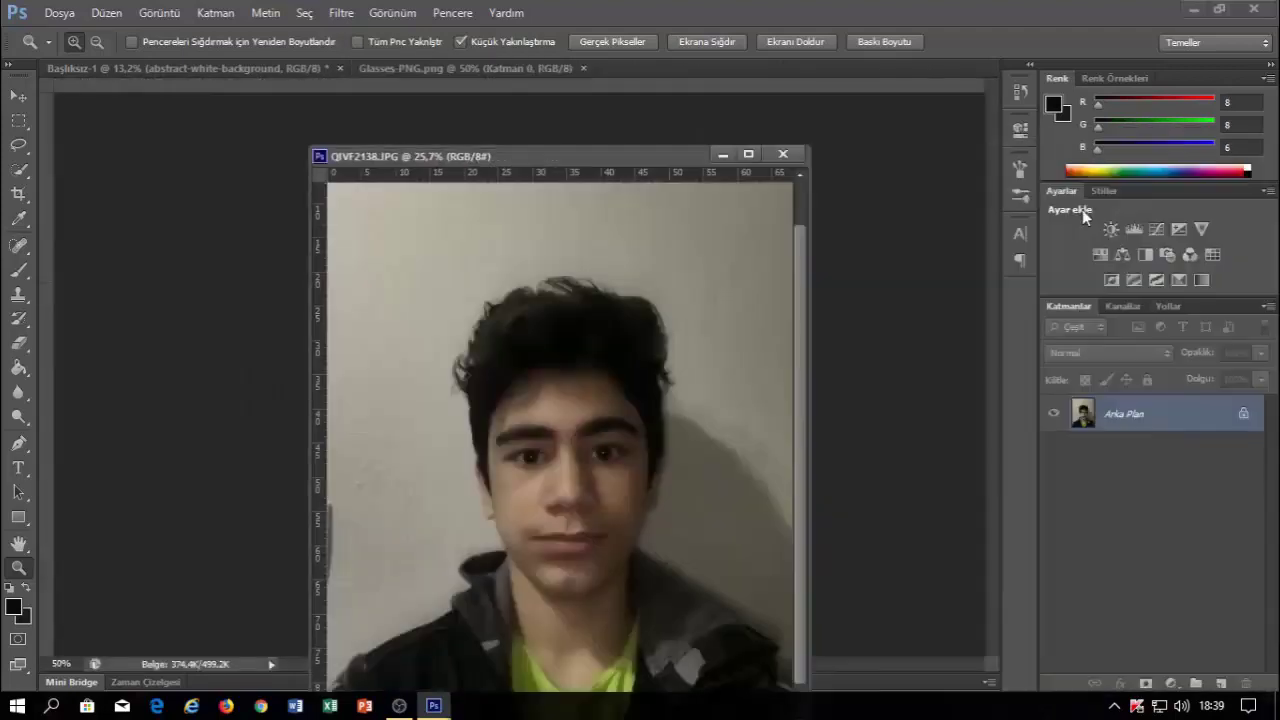
mouse_move(1150, 413)
left_mouse_down()
mouse_move(871, 279)
mouse_move(860, 290)
left_mouse_up()
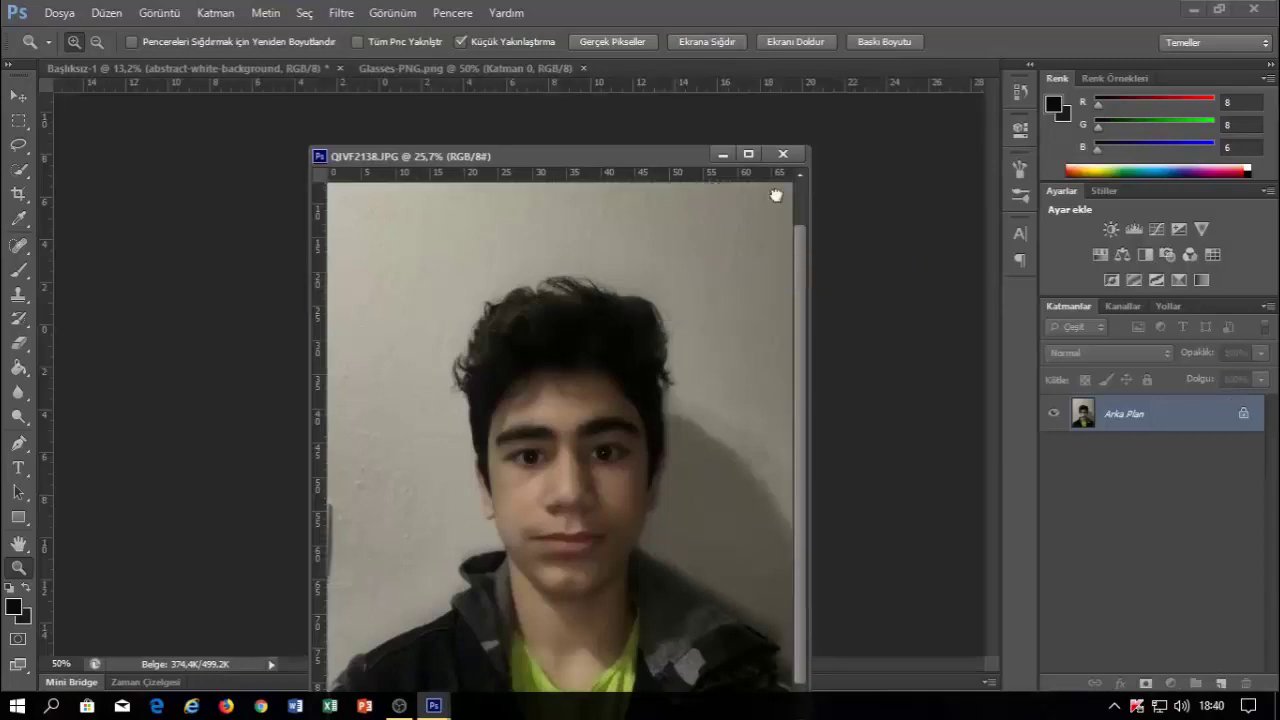
- Copy the glasses from Glasses-PNG into Başlıksız-1 as Katman 2, hide it, and select Katman 1
left_click(786, 160)
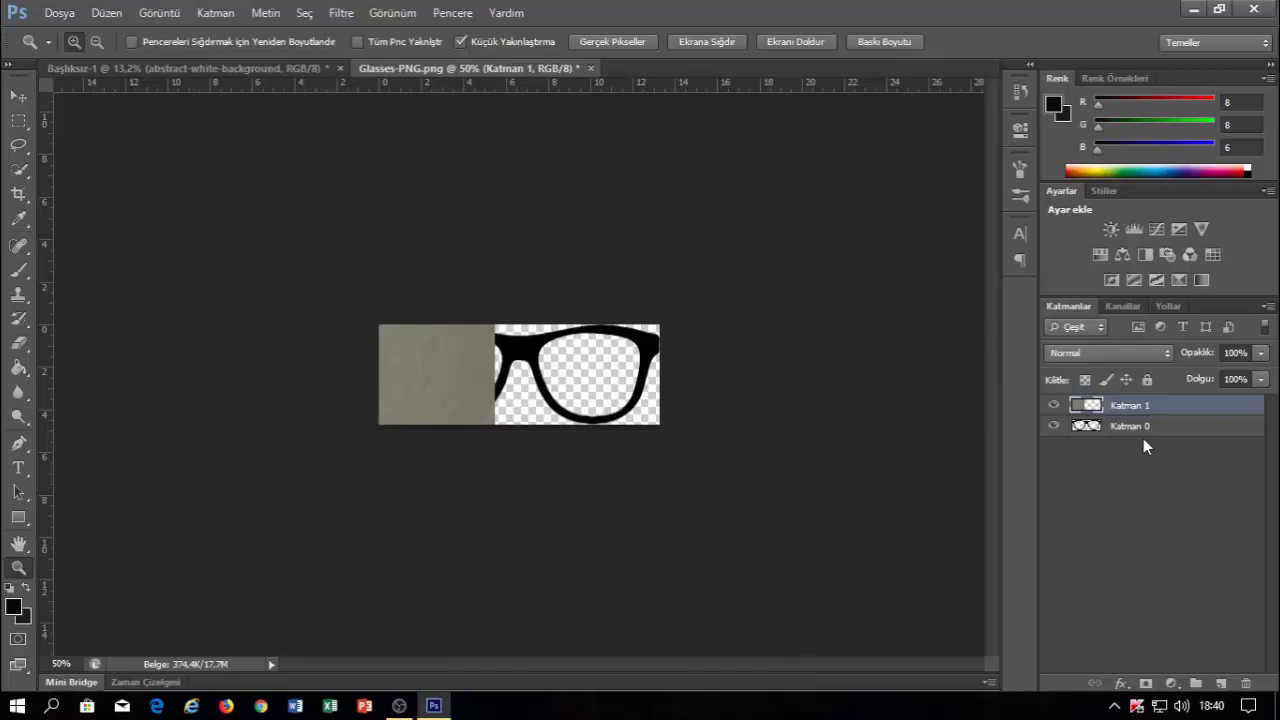
left_click_drag(479, 67, 442, 183)
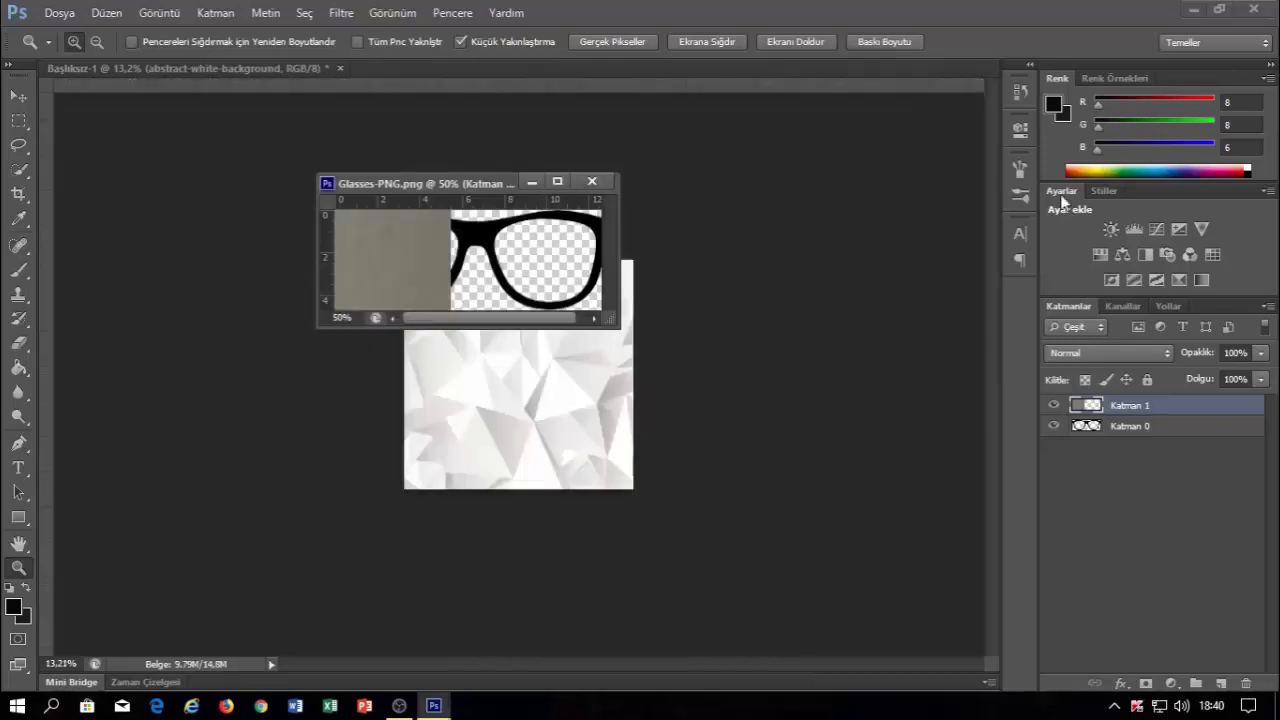
left_click(1150, 450)
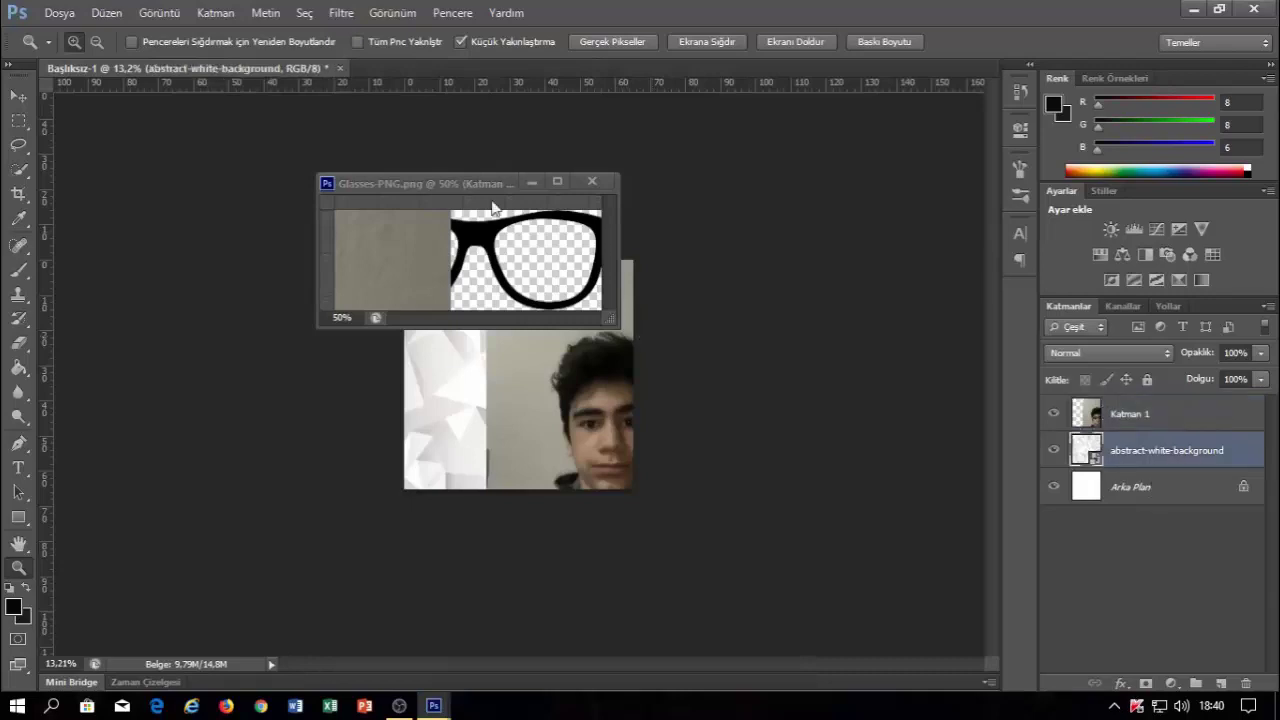
left_click_drag(492, 207, 494, 365)
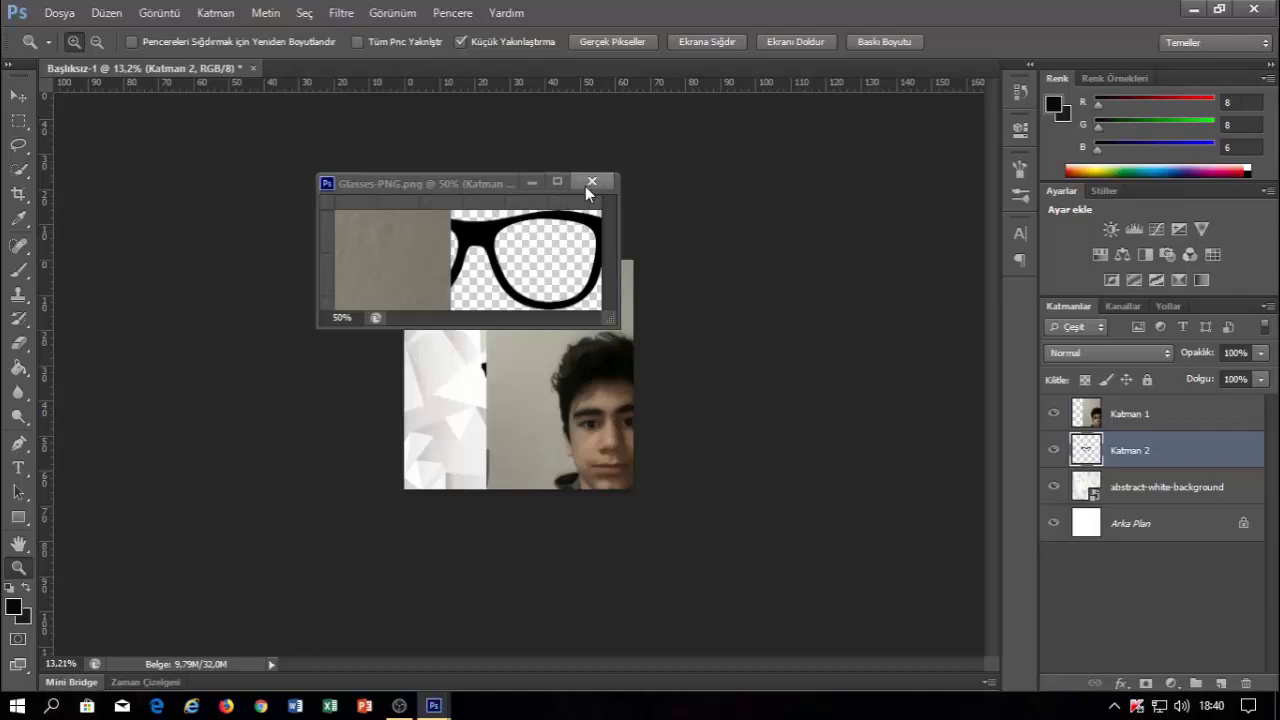
left_click(587, 186)
left_click(1051, 450)
left_click(1141, 416)
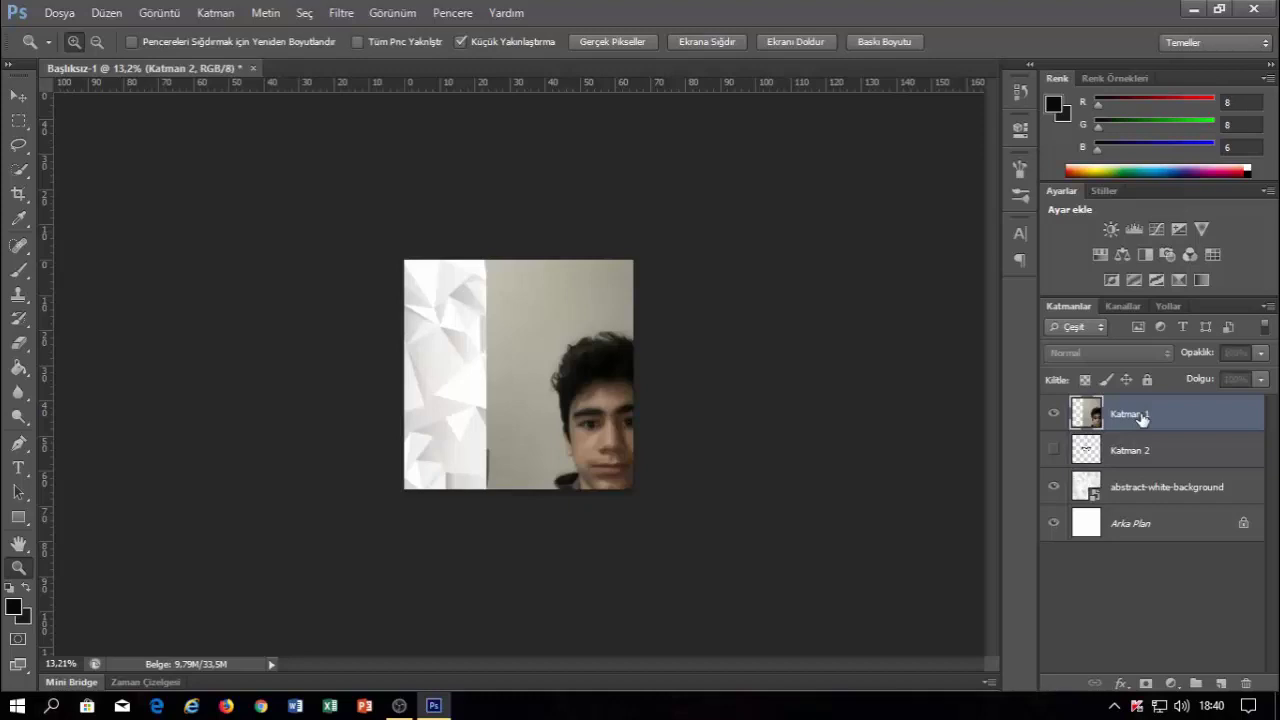
- Move the portrait photo up and left so it covers the whole canvas
key("ctrl+t")
left_click_drag(551, 389, 481, 369)
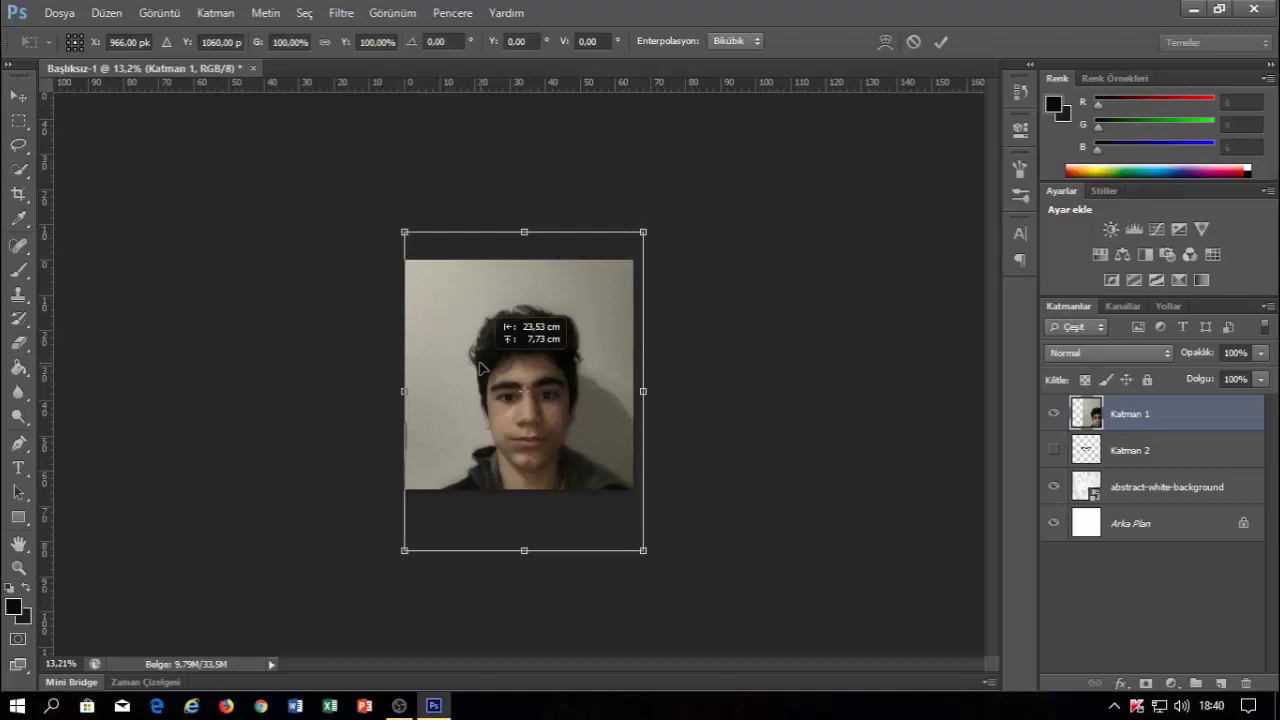
key("Return")
- Fit the canvas to the view and cancel a second free transform of the photo
key("z")
key("ctrl+0")
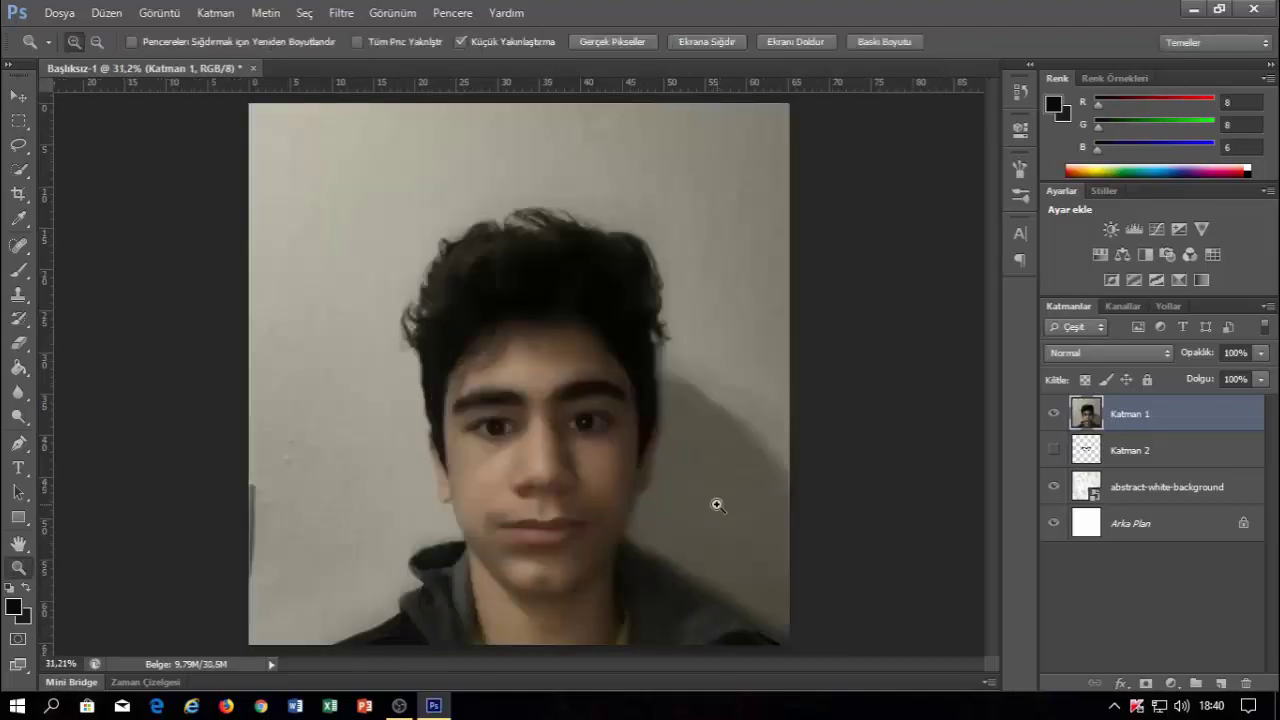
key("ctrl+t")
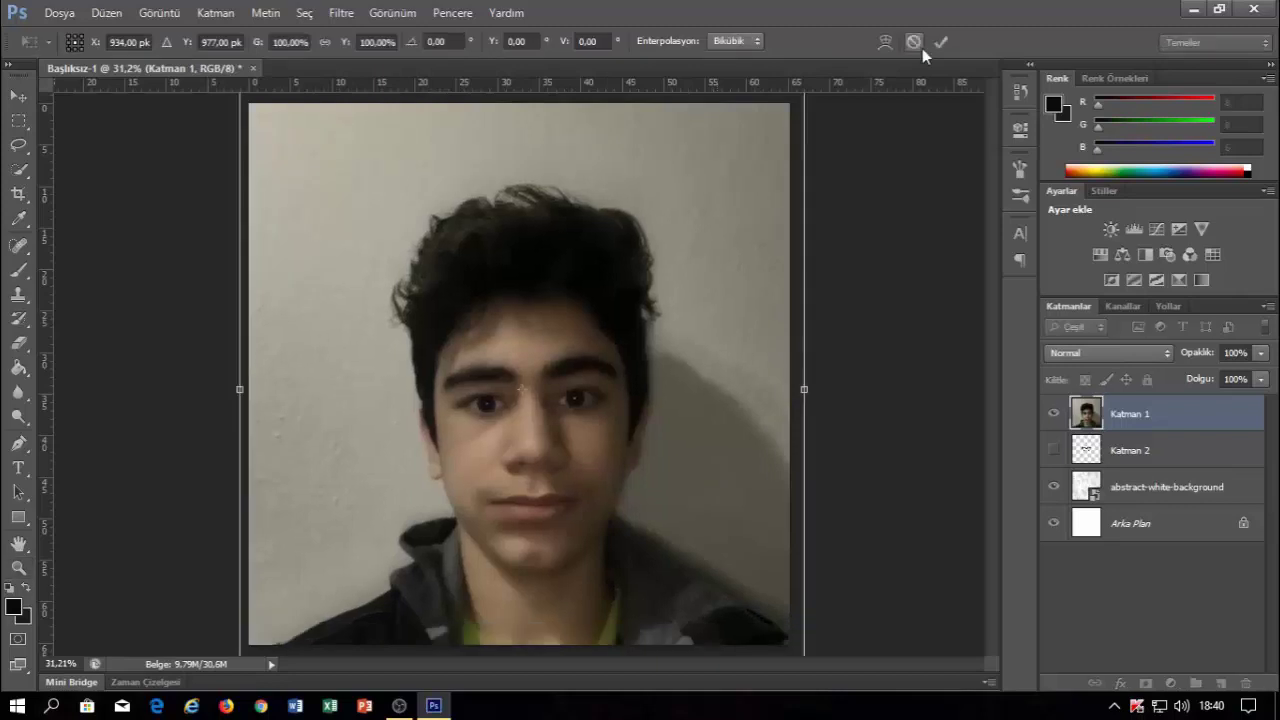
left_click(922, 48)
key("p")
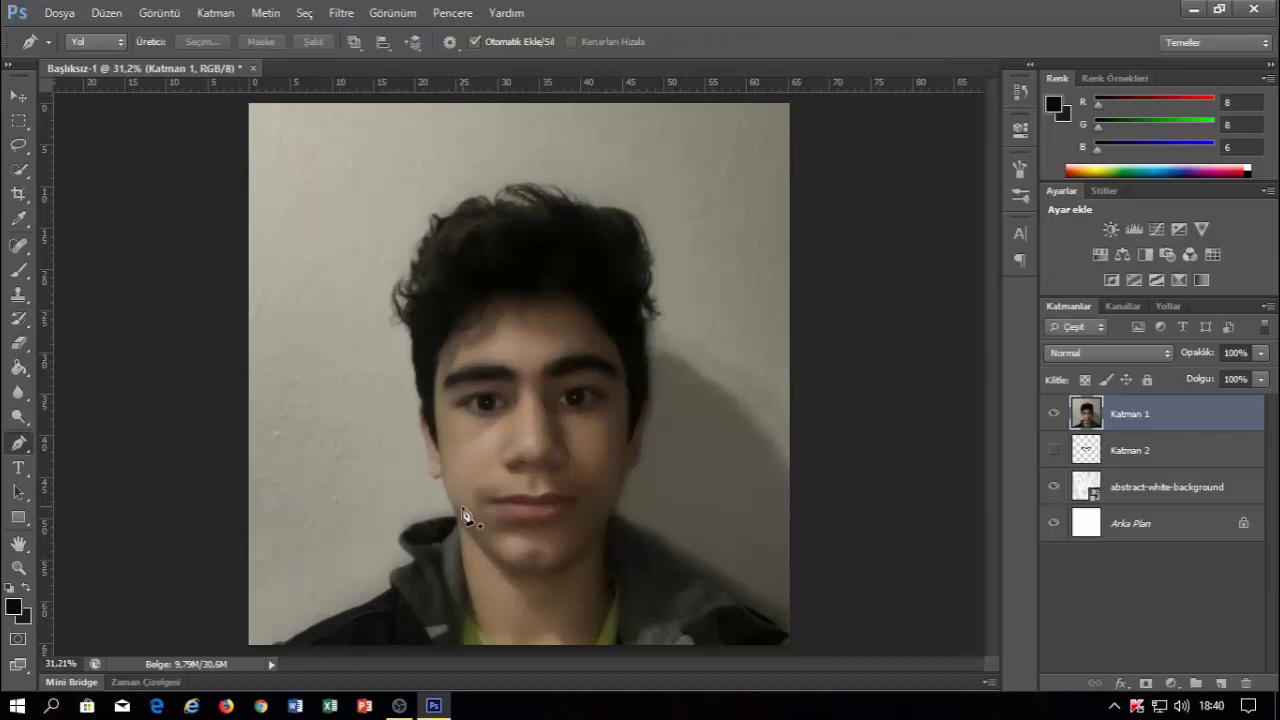
- Trace the face outline up the left cheek and across the forehead hairline
left_click(446, 482)
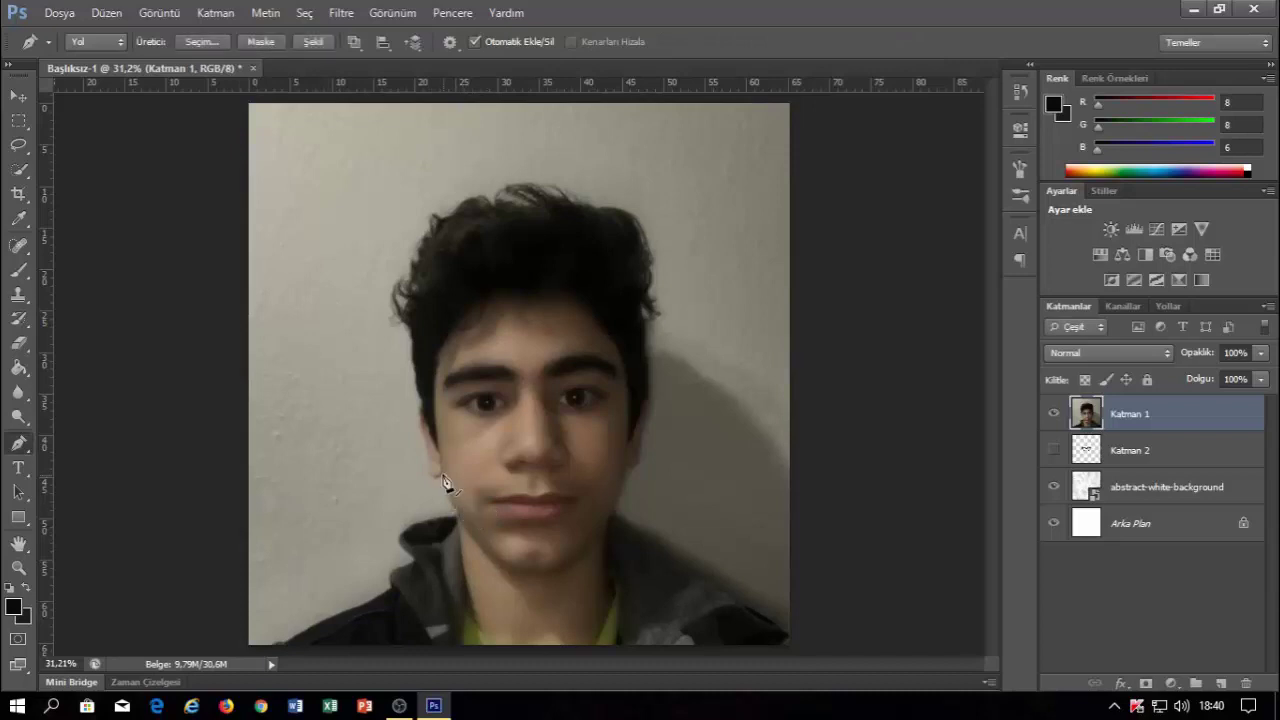
left_click(437, 441)
left_click(433, 393)
left_click(438, 359)
left_click(449, 335)
left_click(466, 318)
left_click(479, 309)
left_click(495, 303)
left_click(515, 301)
left_click(535, 301)
left_click(555, 301)
left_click(575, 306)
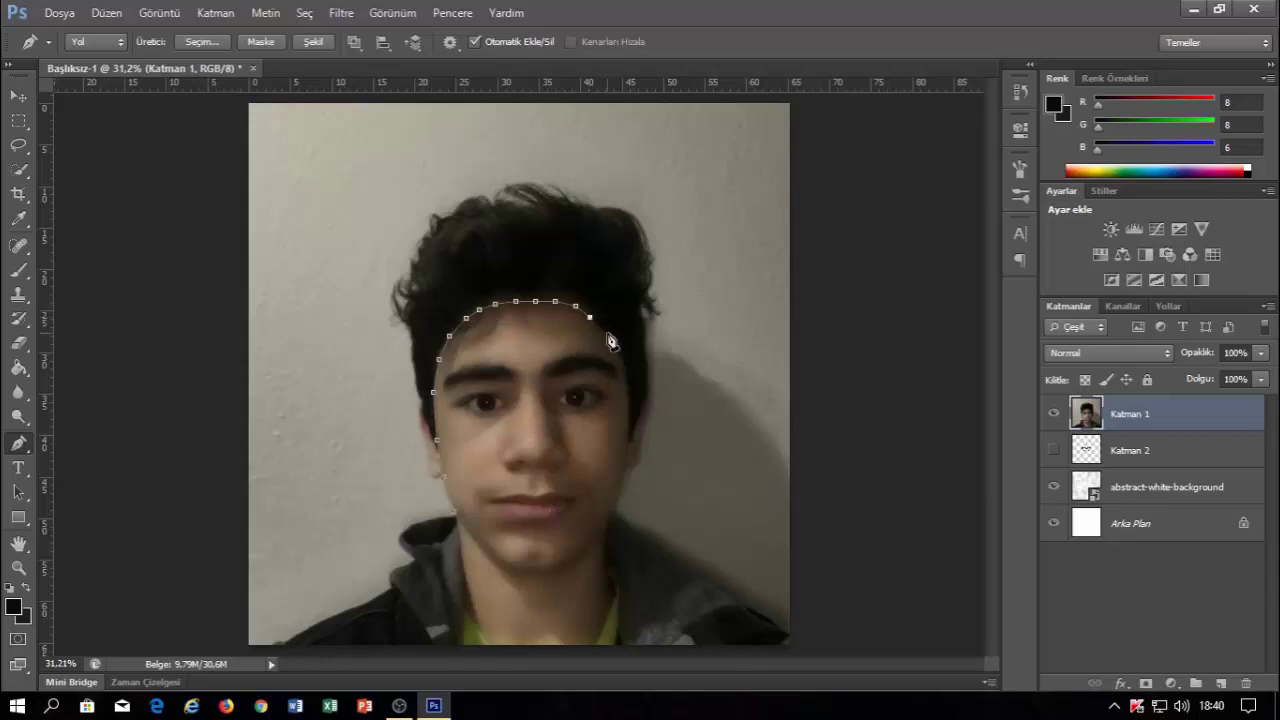
- Continue the face outline down the right hairline, right cheek and jaw
left_click(607, 332)
left_click(622, 354)
left_click(628, 383)
left_click(630, 418)
left_click(627, 448)
left_click(624, 480)
left_click(607, 516)
left_click(590, 543)
- Carry the outline around the chin and up the left side of the jaw
left_click(572, 562)
left_click(538, 574)
left_click(538, 574)
left_click(552, 576)
left_click(521, 577)
left_click(500, 565)
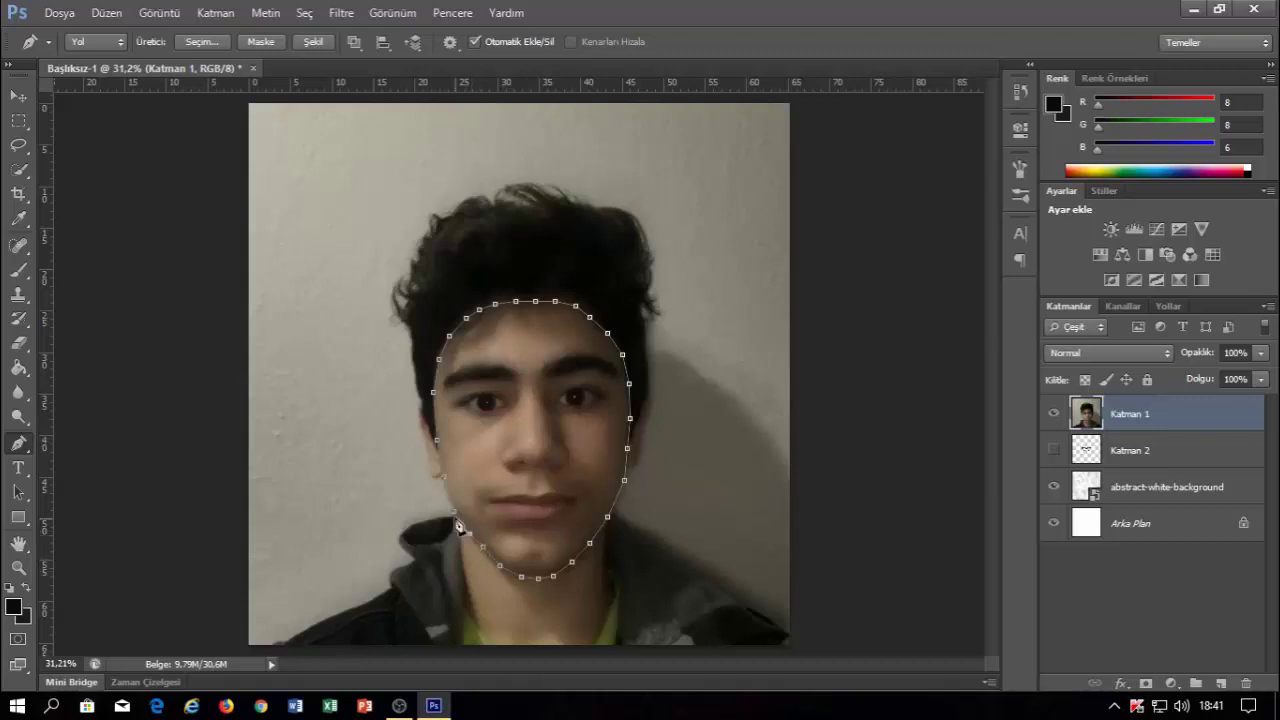
- Fill the face path with a sampled skin tone, covering the eyes, nose and mouth
right_click(517, 397)
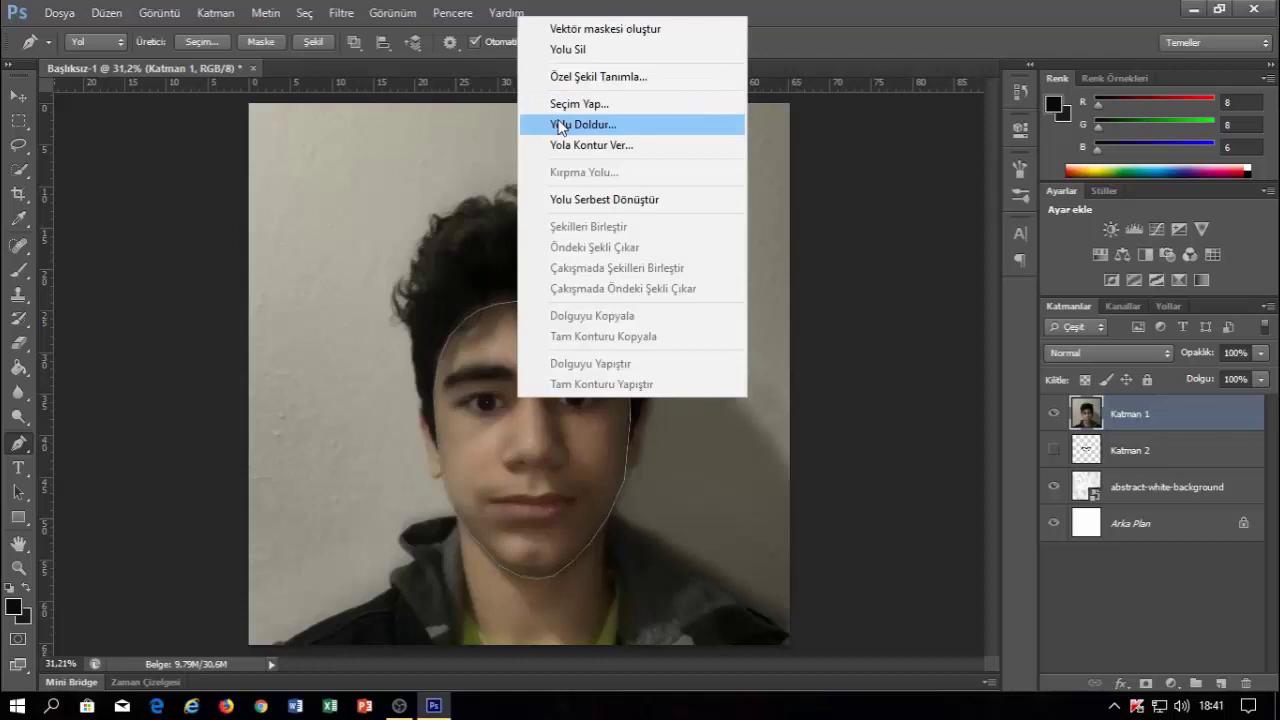
left_click(561, 124)
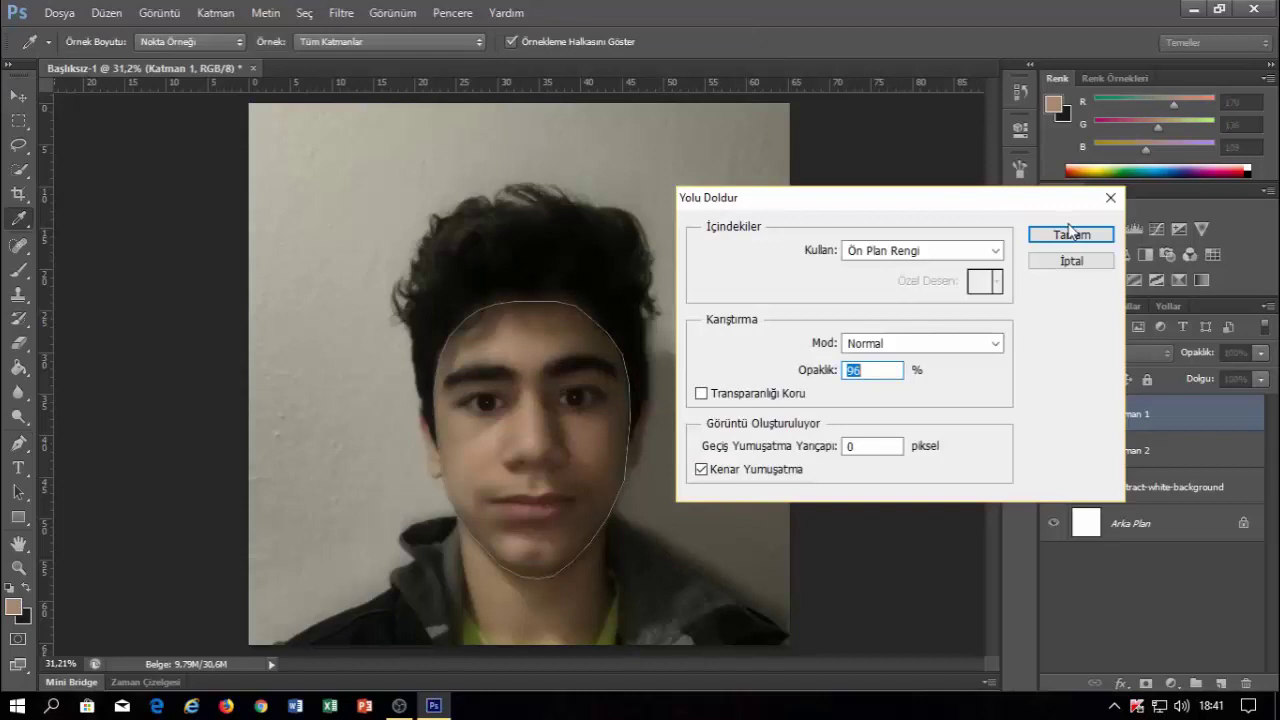
left_click(1070, 234)
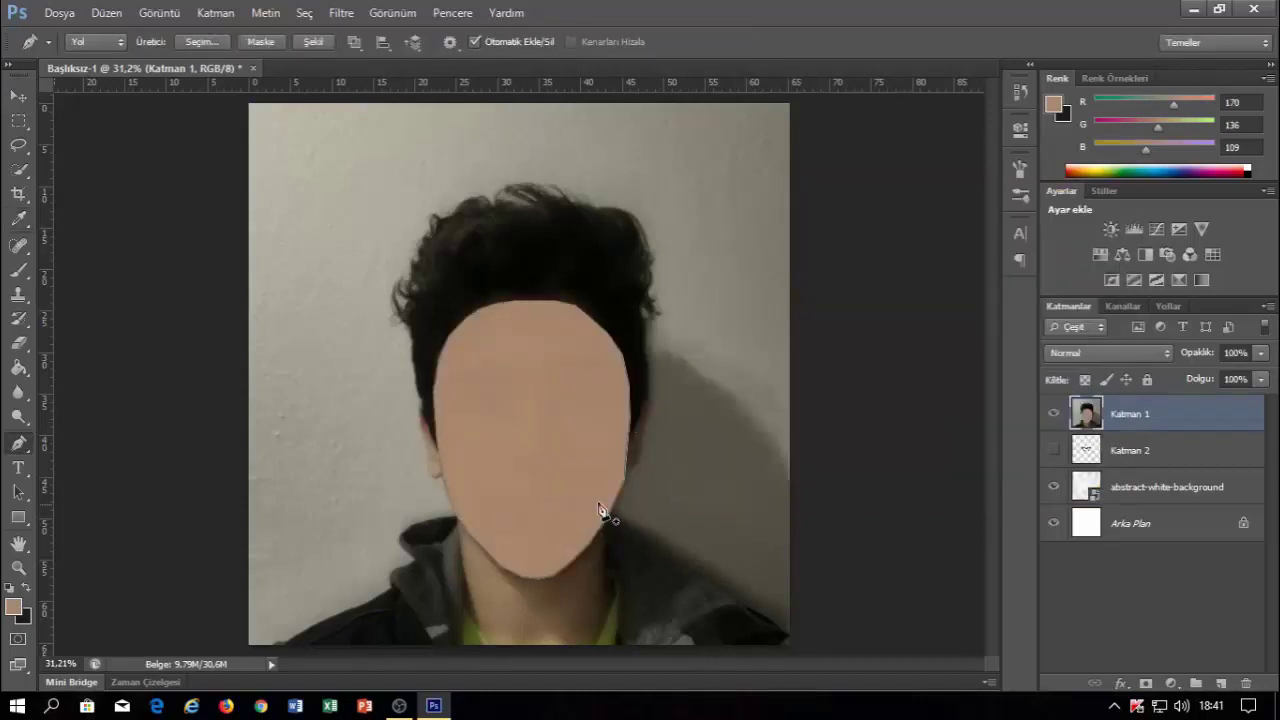
left_click(29, 566)
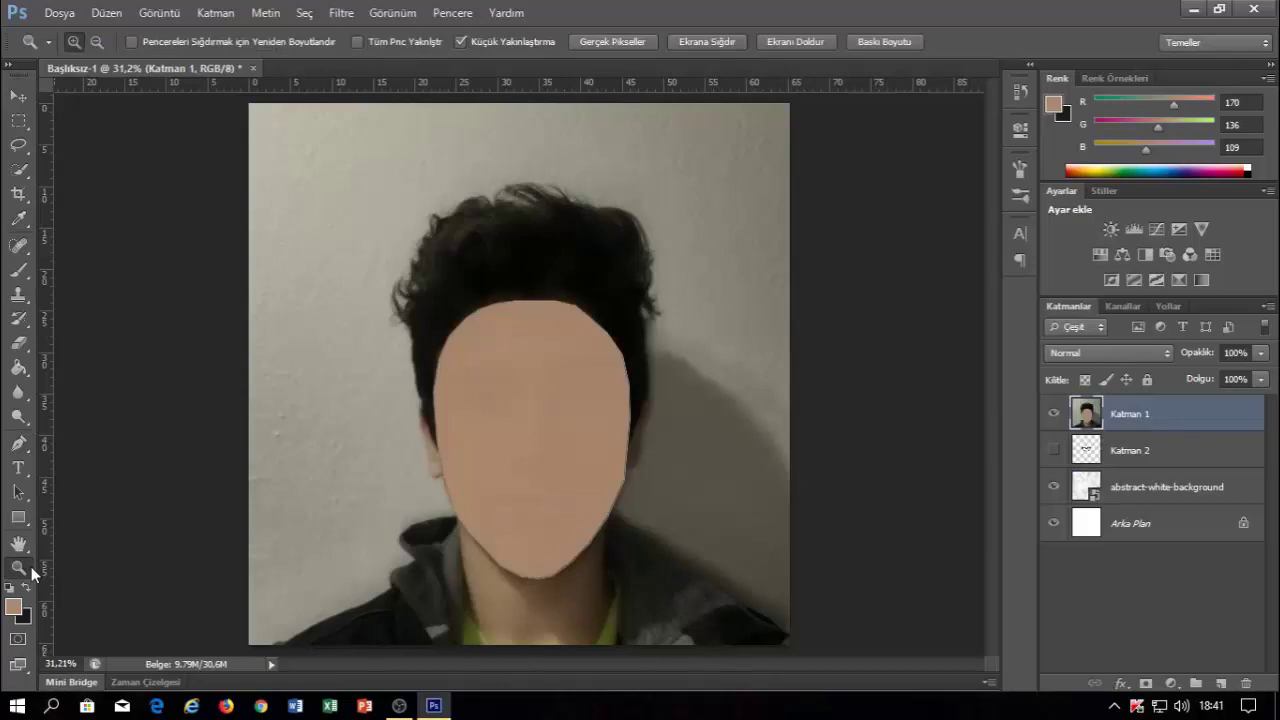
- Undo the fill, add layer Katman 3, and fill the face path there with lighter skin tone
scroll(549, 396, "up", 1)
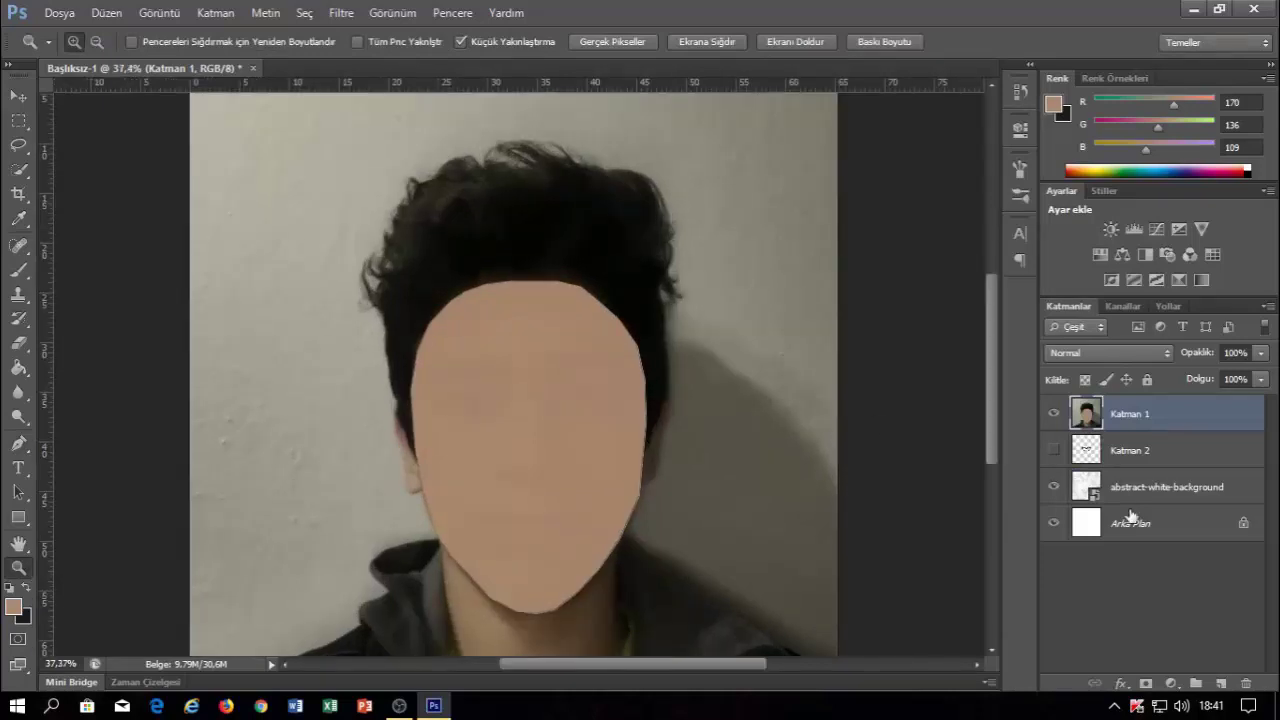
key("ctrl+z")
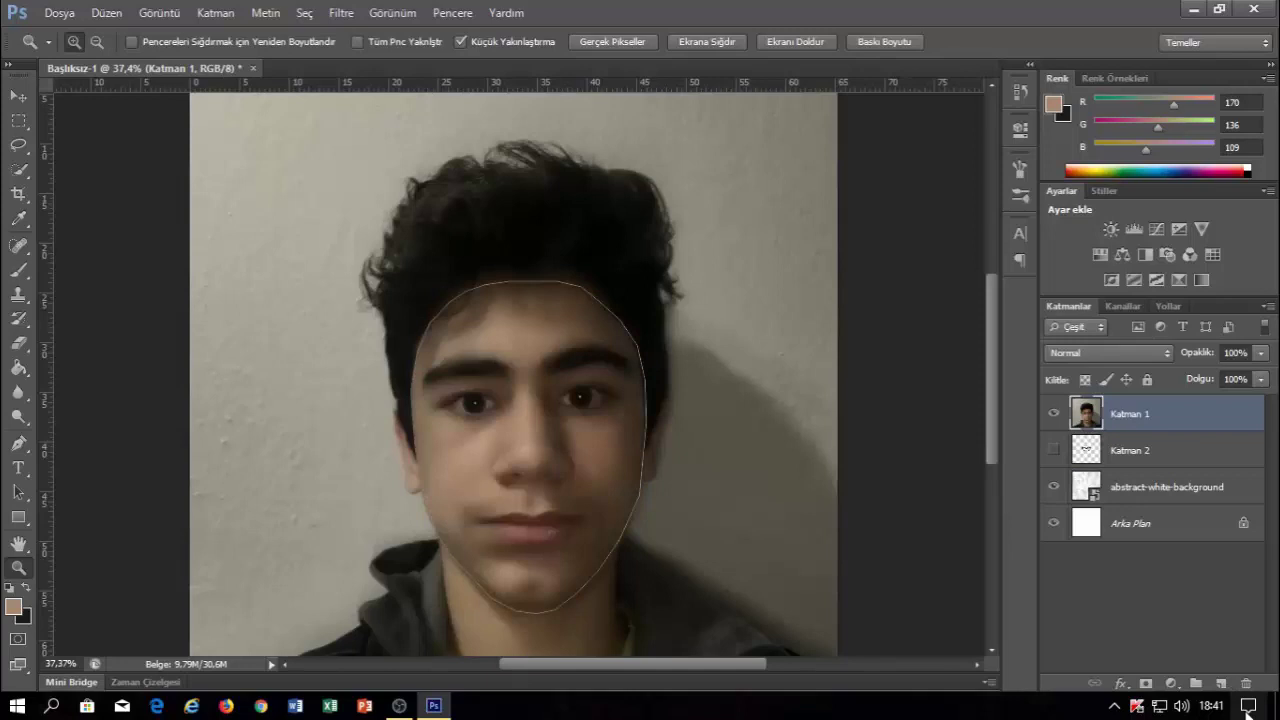
left_click(1220, 683)
left_click(18, 443)
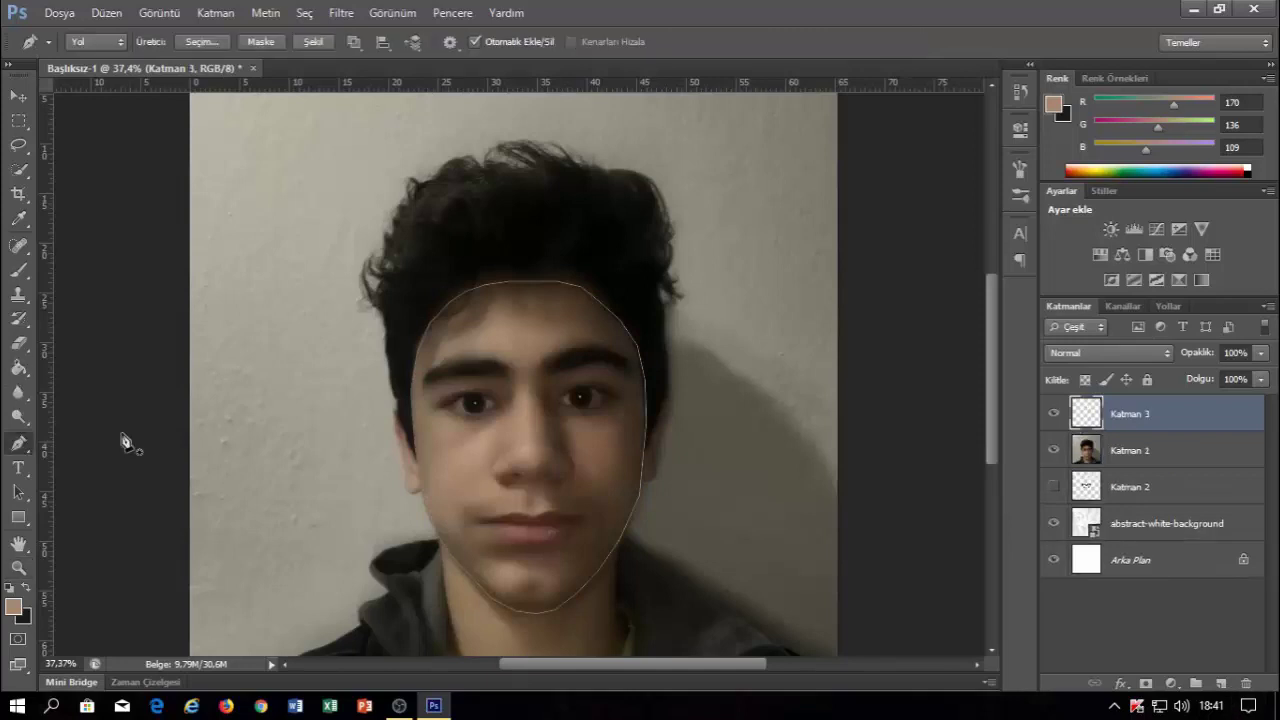
right_click(514, 384)
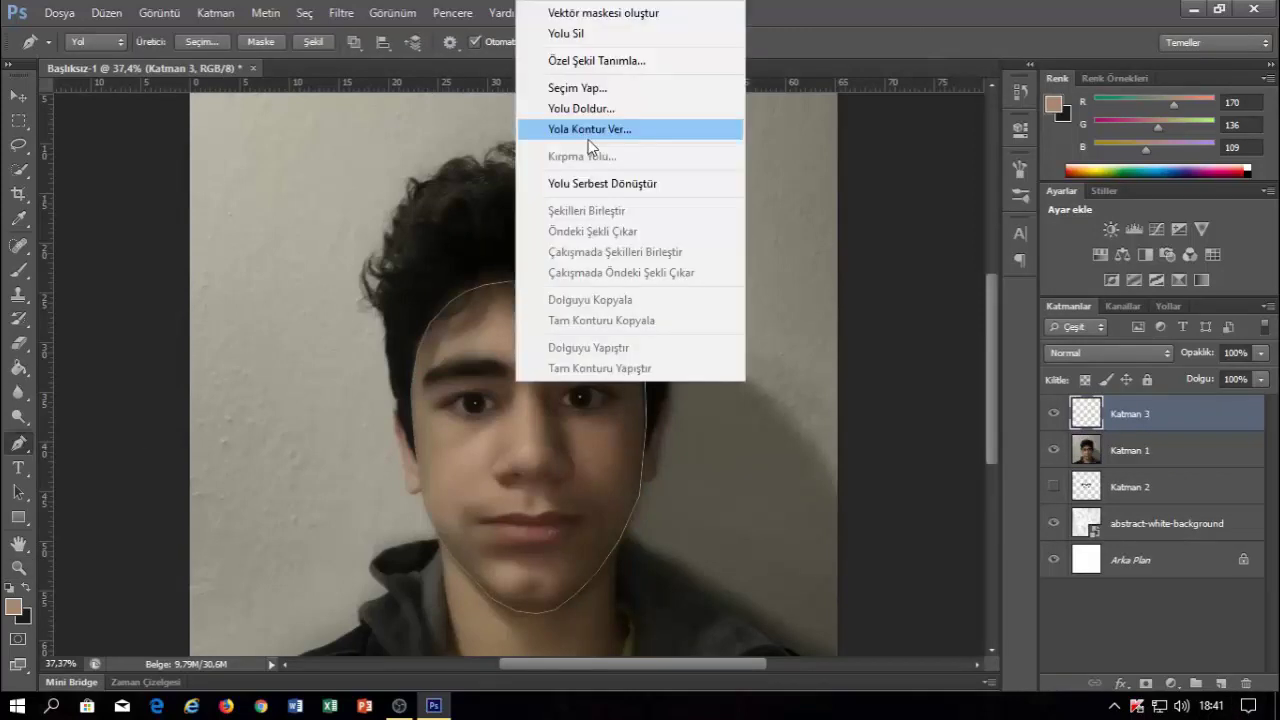
left_click(588, 132)
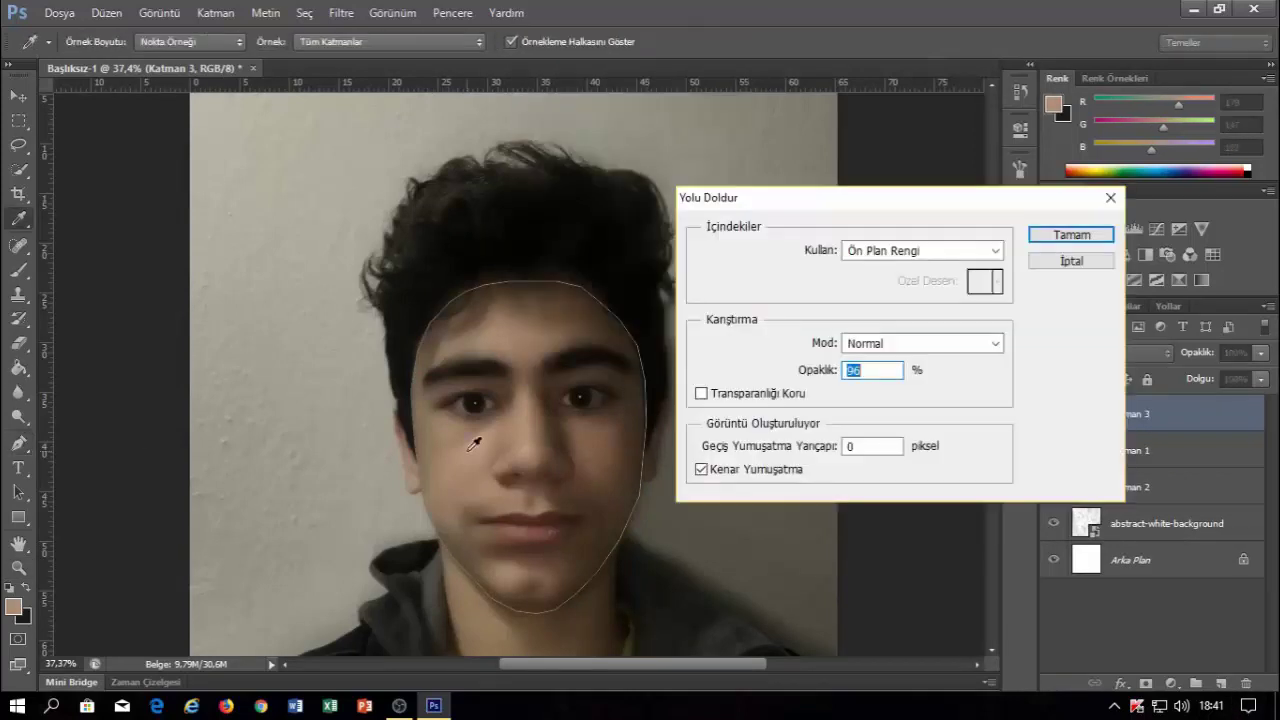
left_click(1043, 245)
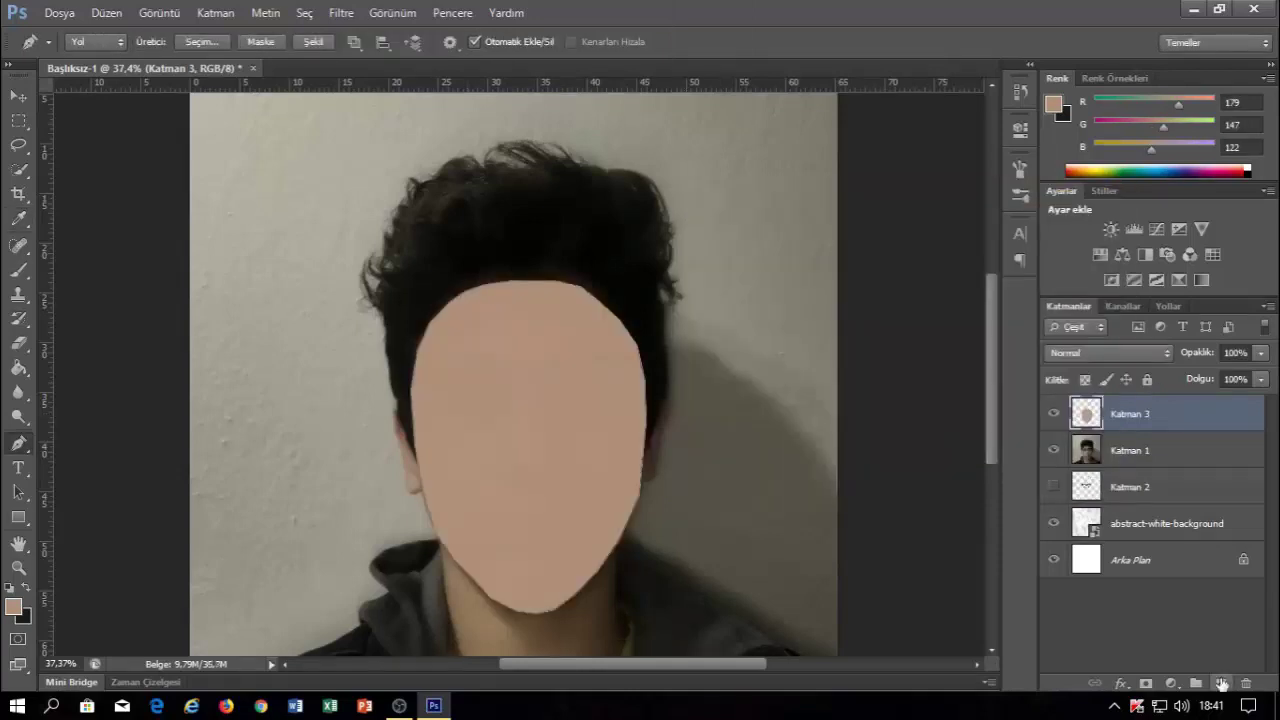
- Add empty layer Katman 4 and delete the face outline path
left_click(1221, 684)
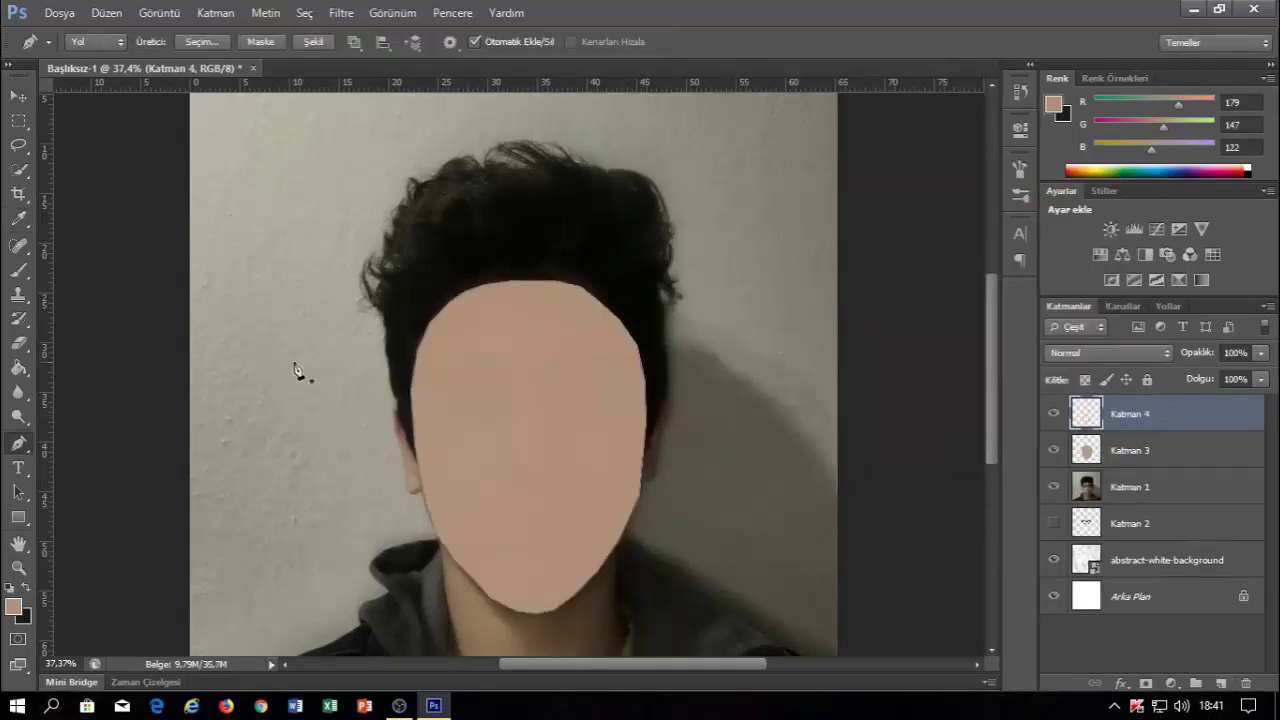
right_click(437, 446)
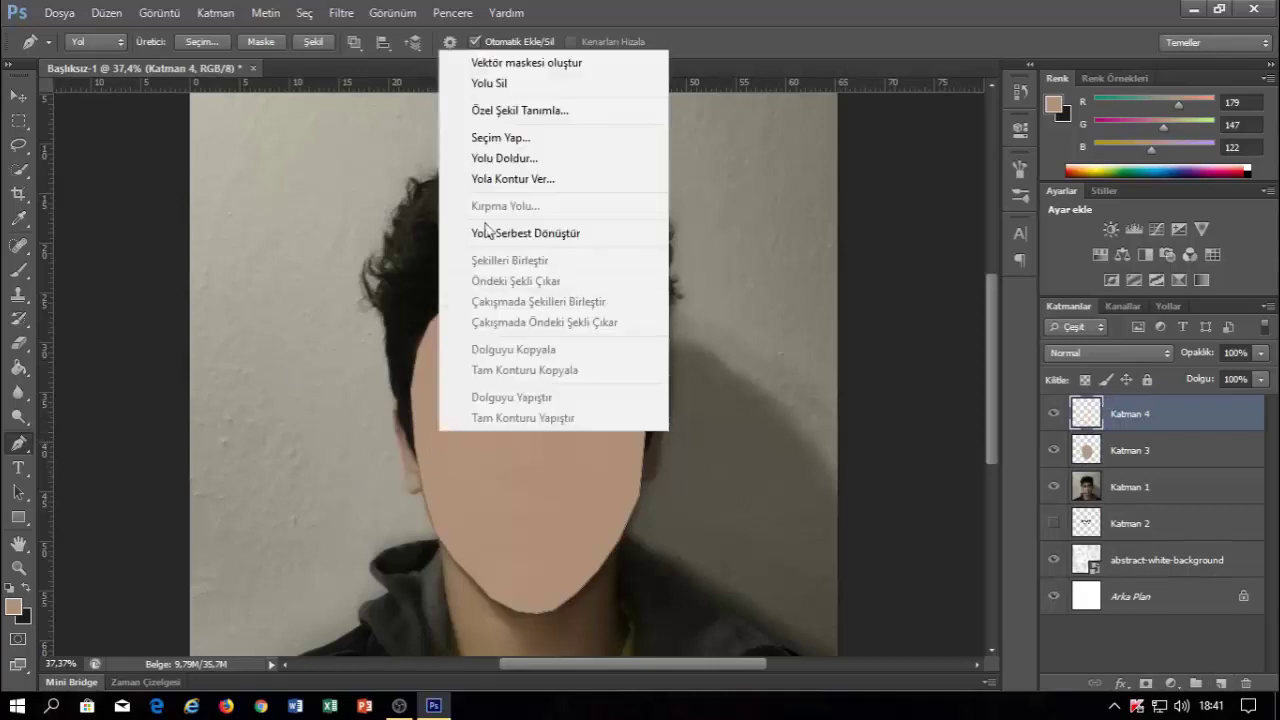
left_click(489, 86)
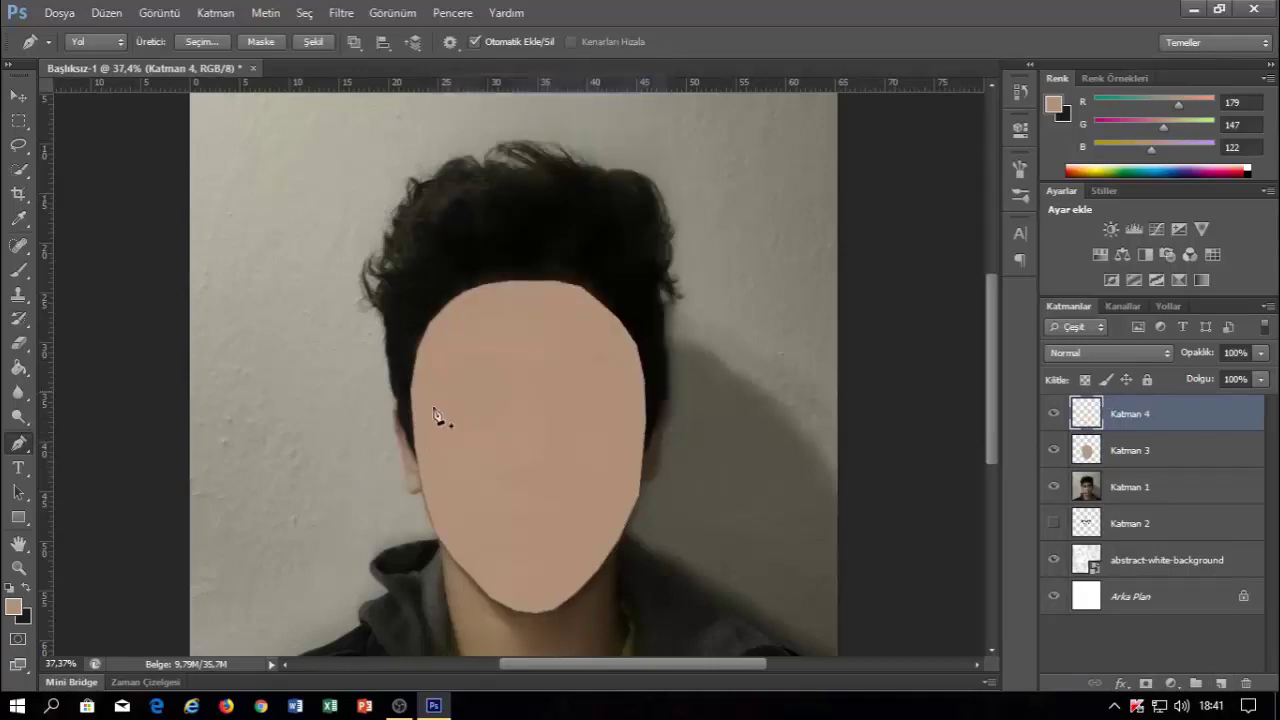
- Trace the hair outline from the left jaw up and over the top of the head
left_click(415, 457)
left_click(396, 398)
left_click(386, 340)
left_click(381, 312)
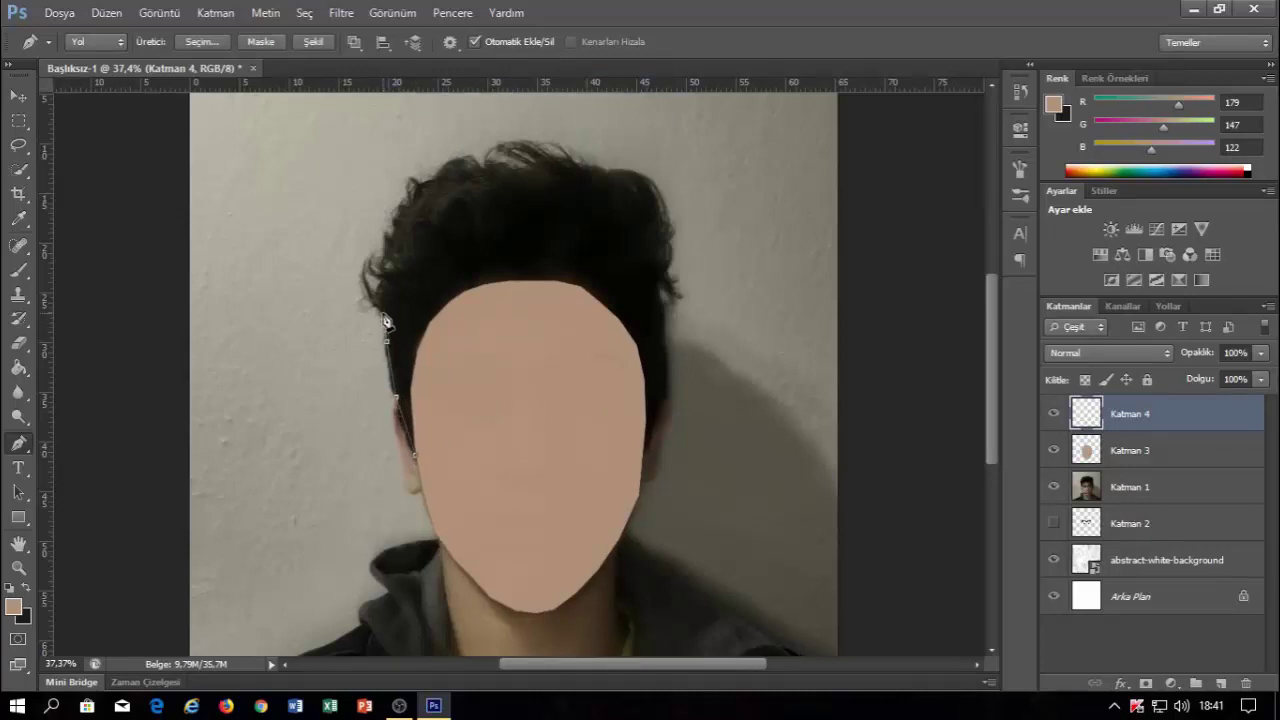
mouse_move(366, 298)
left_mouse_down()
mouse_move(399, 208)
mouse_move(454, 170)
mouse_move(555, 157)
mouse_move(638, 174)
mouse_move(662, 186)
mouse_move(678, 245)
mouse_move(672, 395)
mouse_move(657, 437)
left_mouse_up()
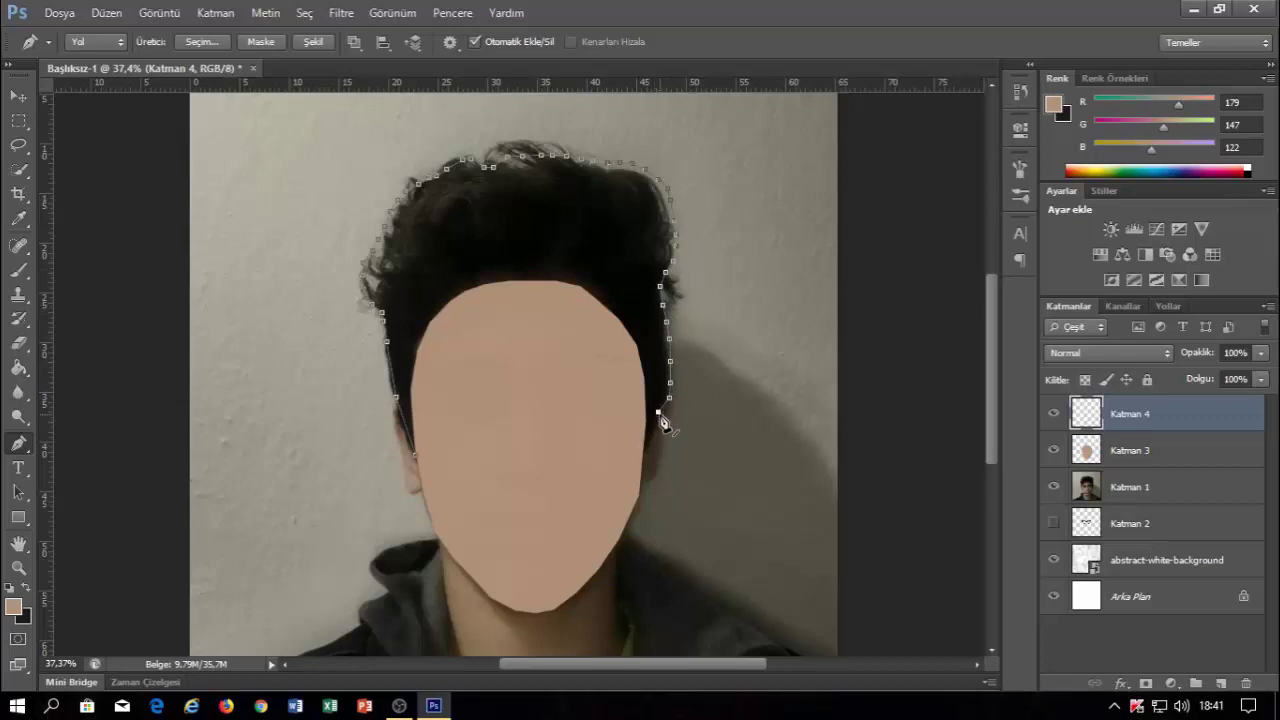
key("ctrl+z")
- Close the hair outline down the right side, along the face's top edge, to the left jaw
left_click(661, 410)
left_click(647, 445)
left_click(618, 318)
left_click(551, 281)
left_click(523, 280)
left_click(488, 283)
left_click(464, 291)
left_click(443, 308)
left_click(425, 330)
left_click(416, 373)
left_click(412, 442)
key("Escape")
- Fill the hair path on Katman 4 with near-black sampled from the hair
right_click(594, 292)
left_click(655, 389)
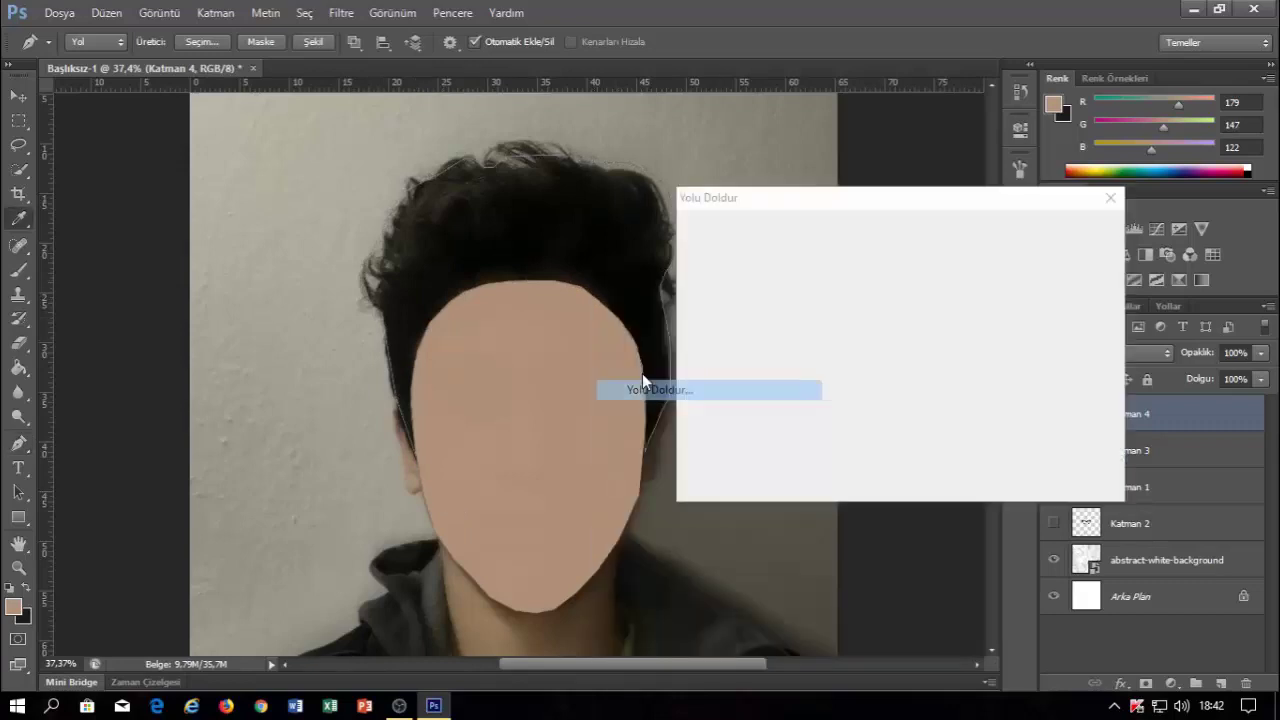
left_click(620, 250)
left_click(1068, 234)
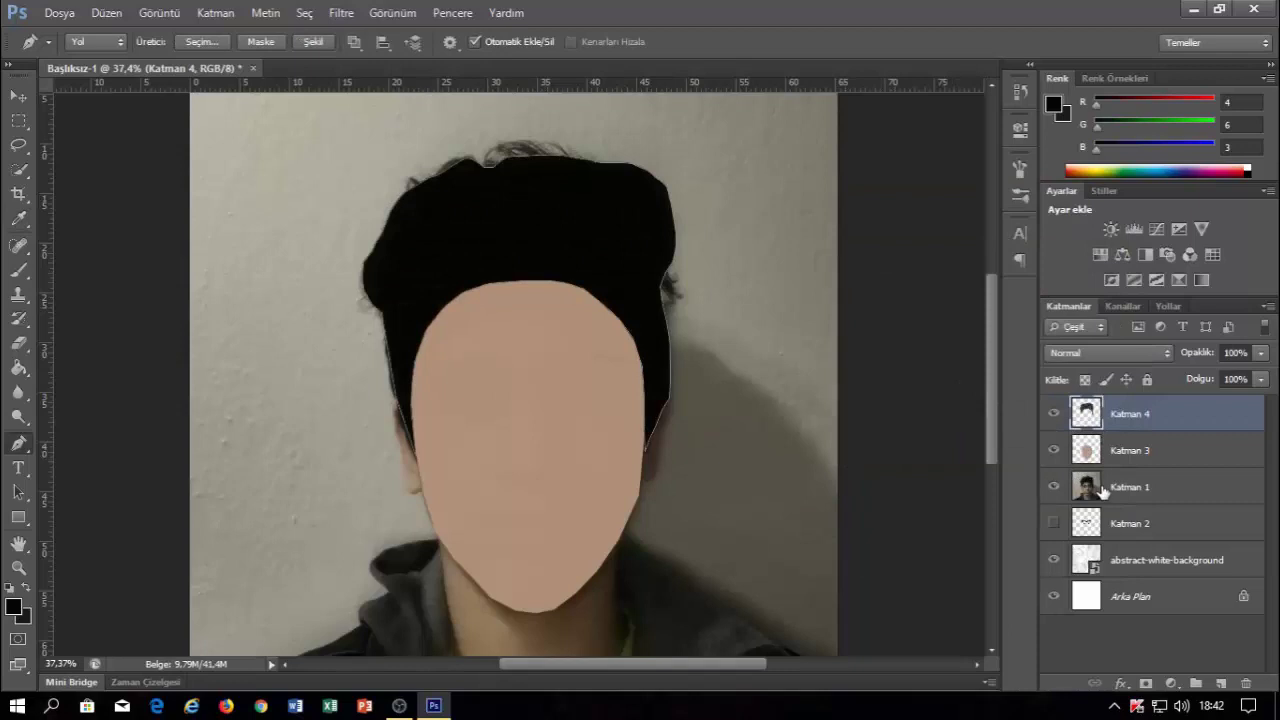
- Delete the hair path and remove the original photo layer Katman 1
right_click(370, 224)
left_click(414, 251)
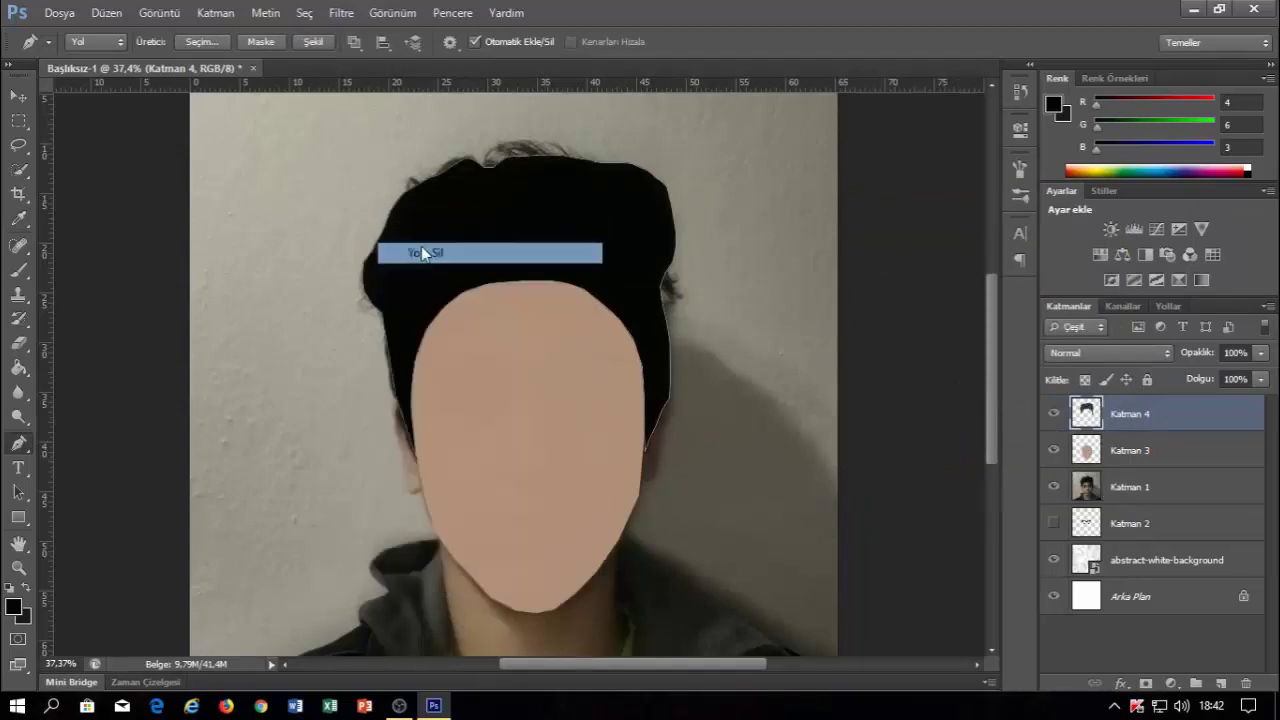
right_click(1183, 490)
left_click(1020, 131)
left_click(560, 278)
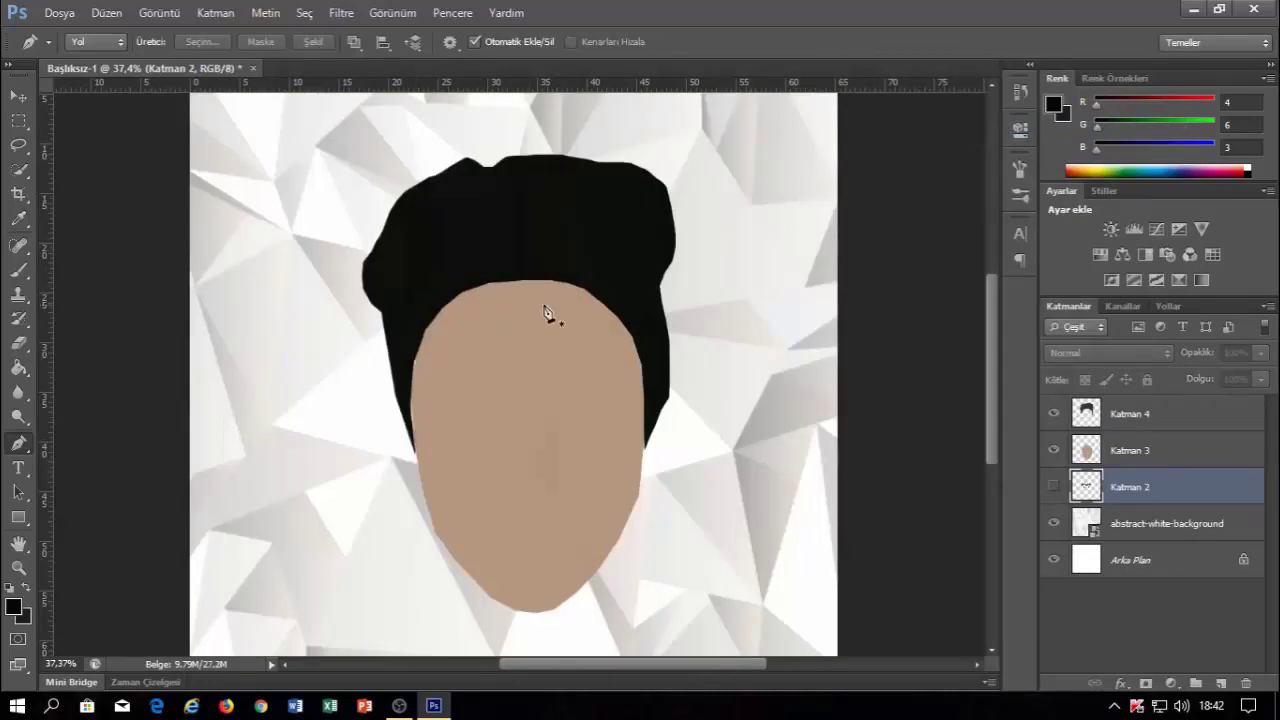
- Narrow the hair shape on Katman 4 slightly from both left and right sides
left_click(18, 567)
left_click_drag(540, 362, 571, 355)
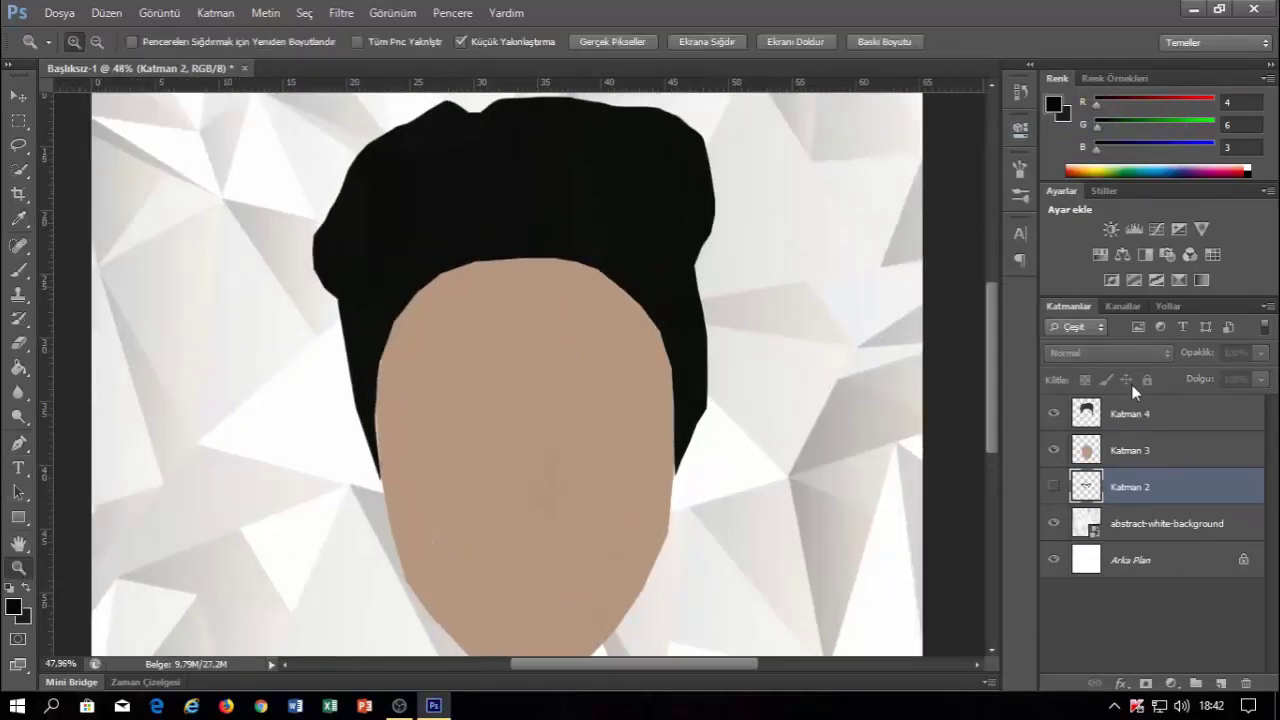
left_click(12, 97)
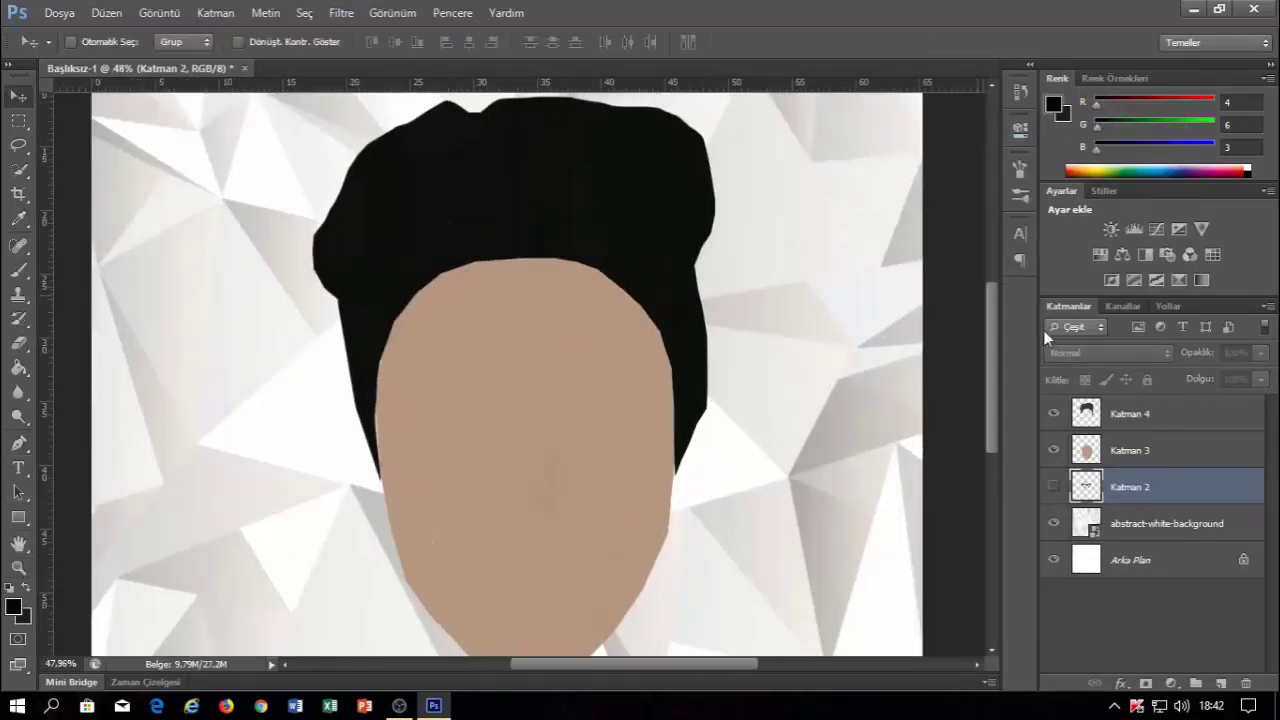
left_click(1140, 428)
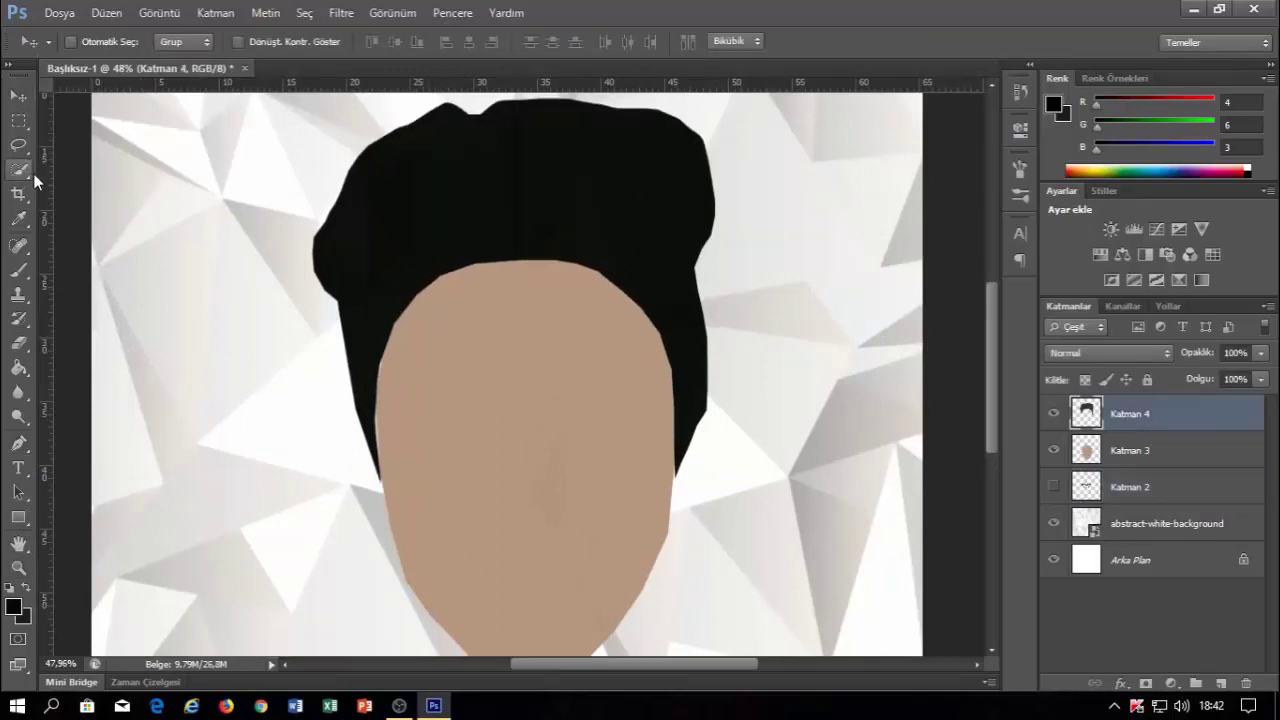
key("ctrl+t")
left_click_drag(312, 291, 314, 294)
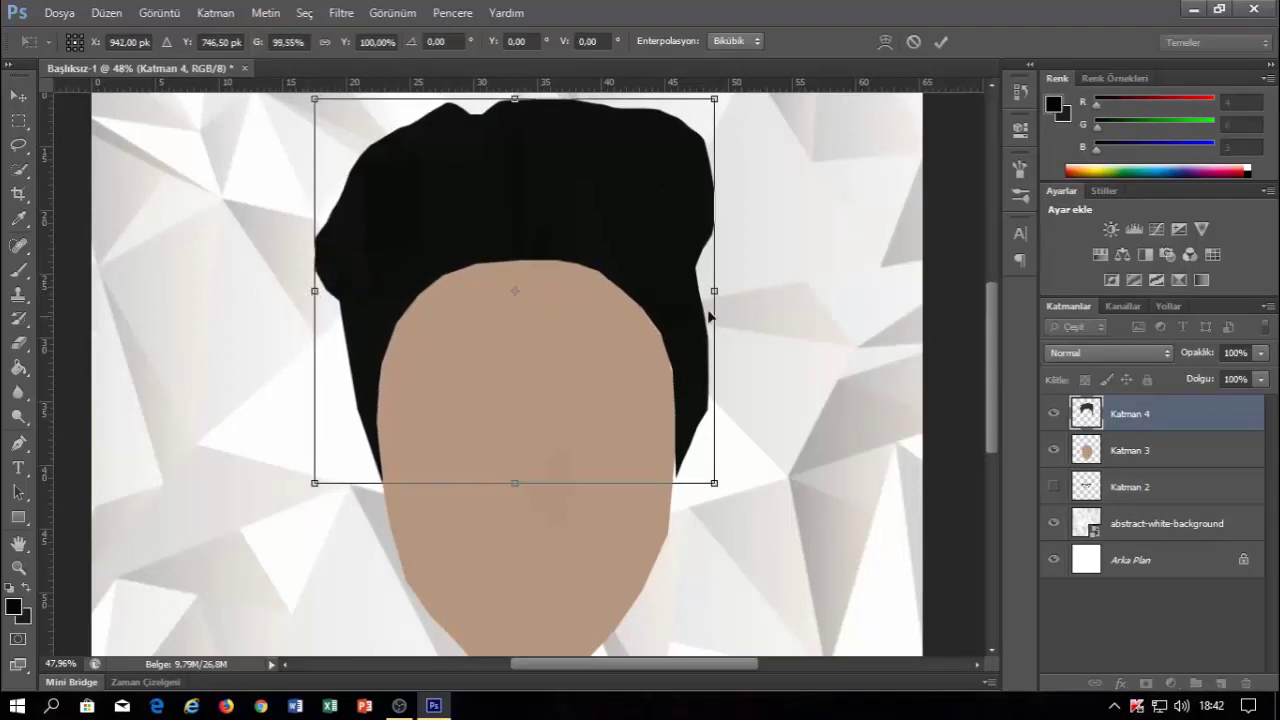
left_click_drag(714, 291, 711, 291)
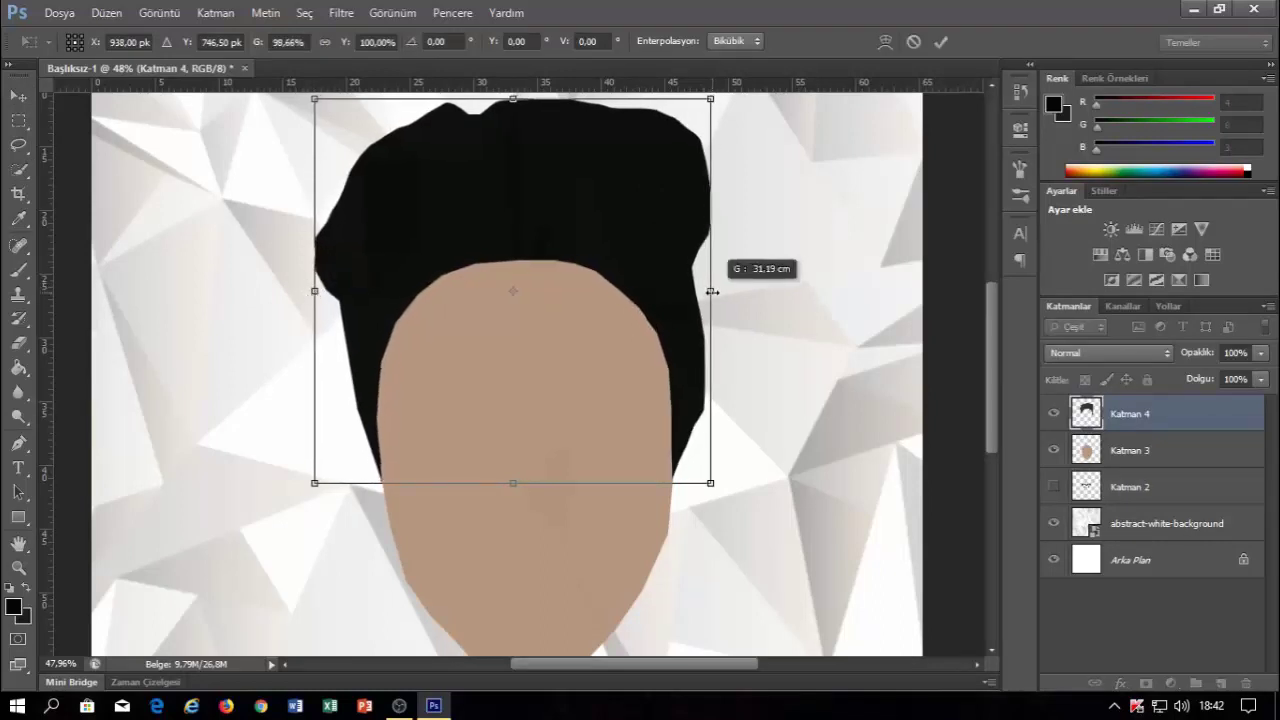
left_click(941, 42)
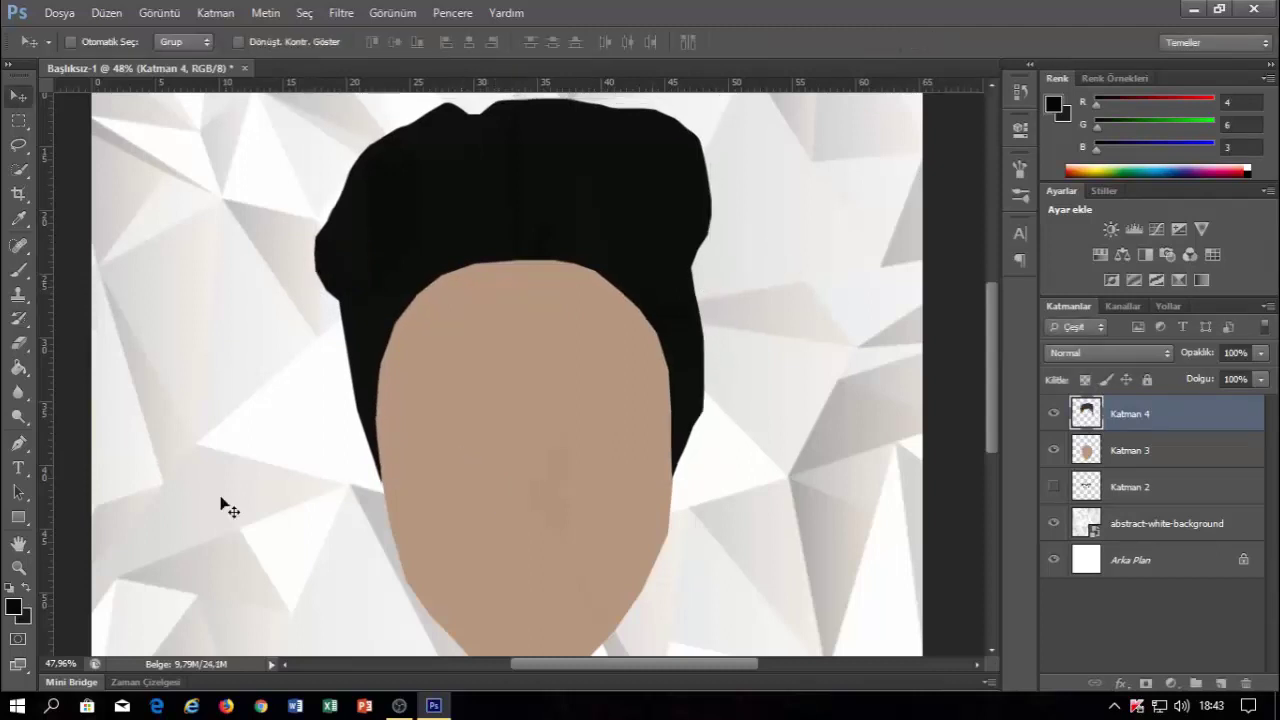
key("z")
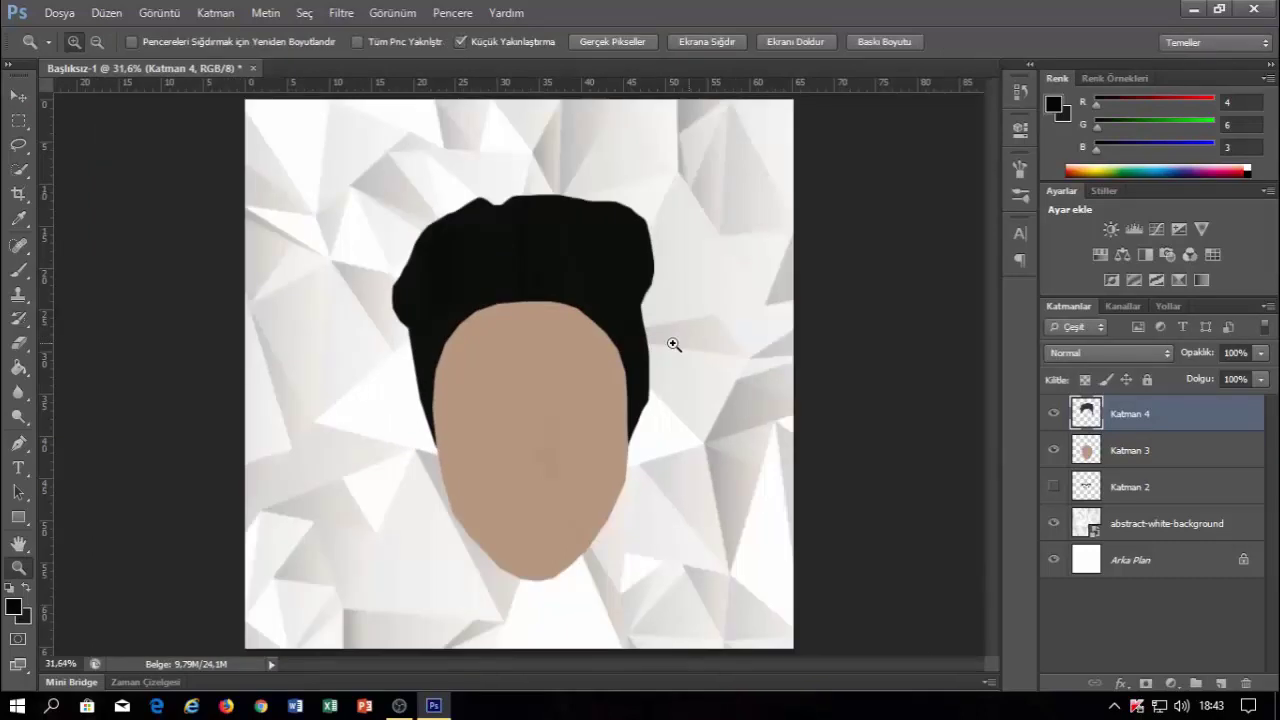
- Show the Katman 2 glasses layer, bring it to the top, and scale the glasses to about 109%
mouse_move(674, 344)
left_mouse_down()
mouse_move(609, 371)
mouse_move(648, 413)
left_mouse_up()
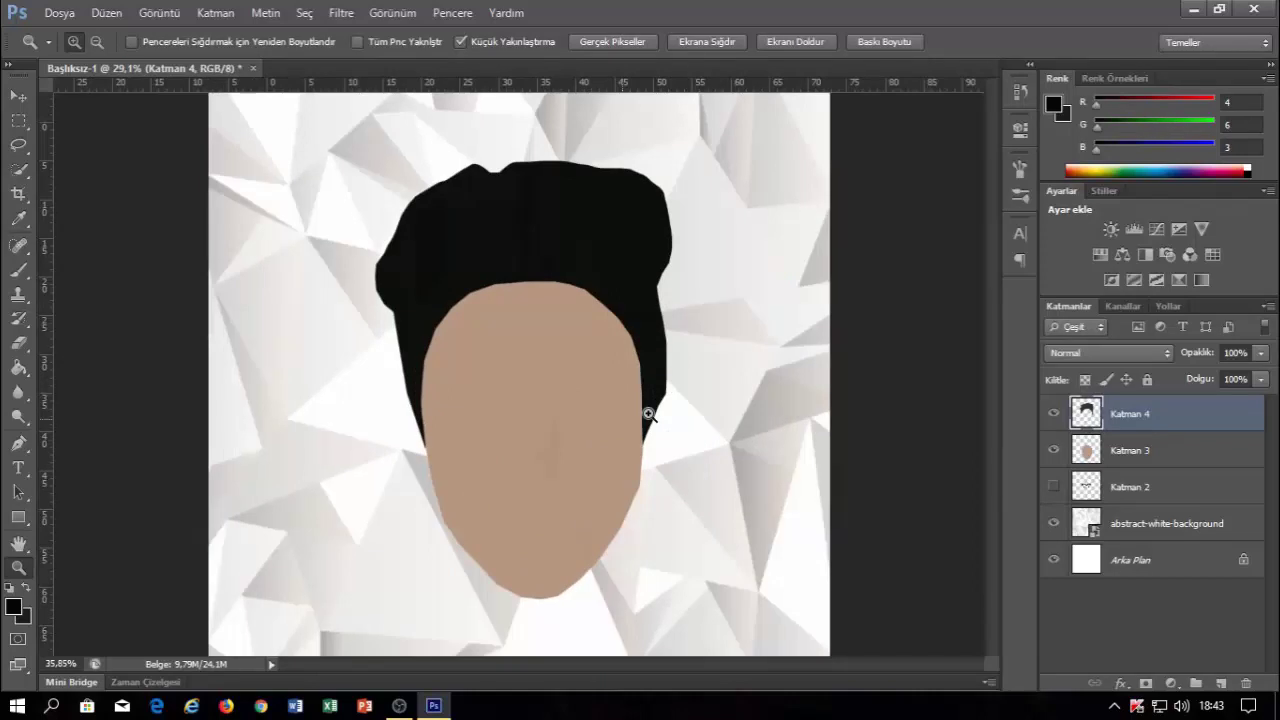
left_click(1055, 487)
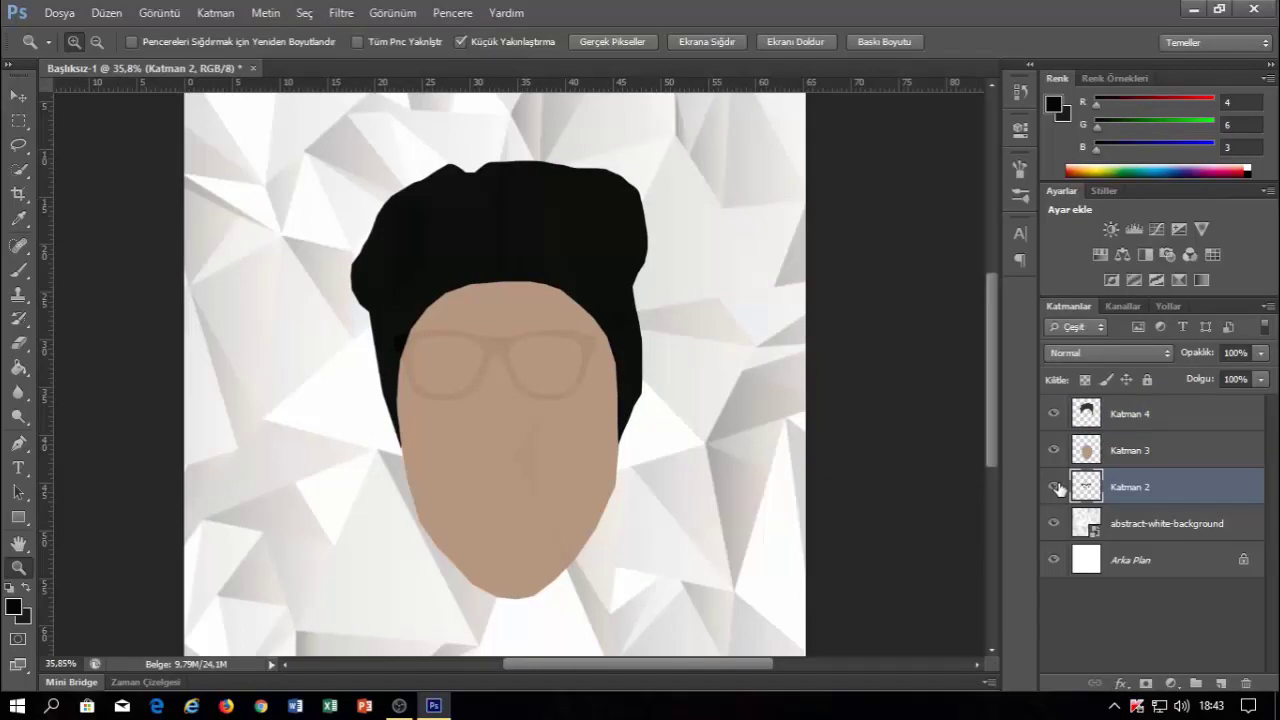
key("ctrl+shift+bracketright")
key("ctrl+t")
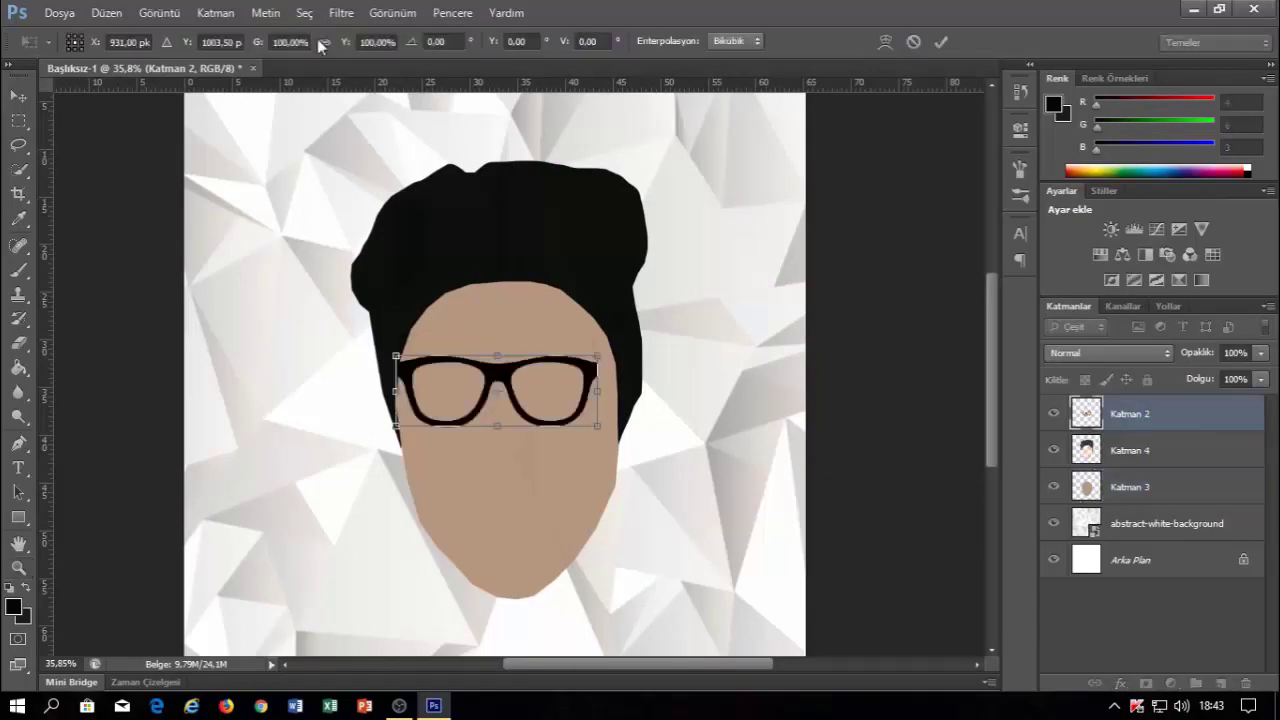
left_click_drag(597, 425, 617, 438)
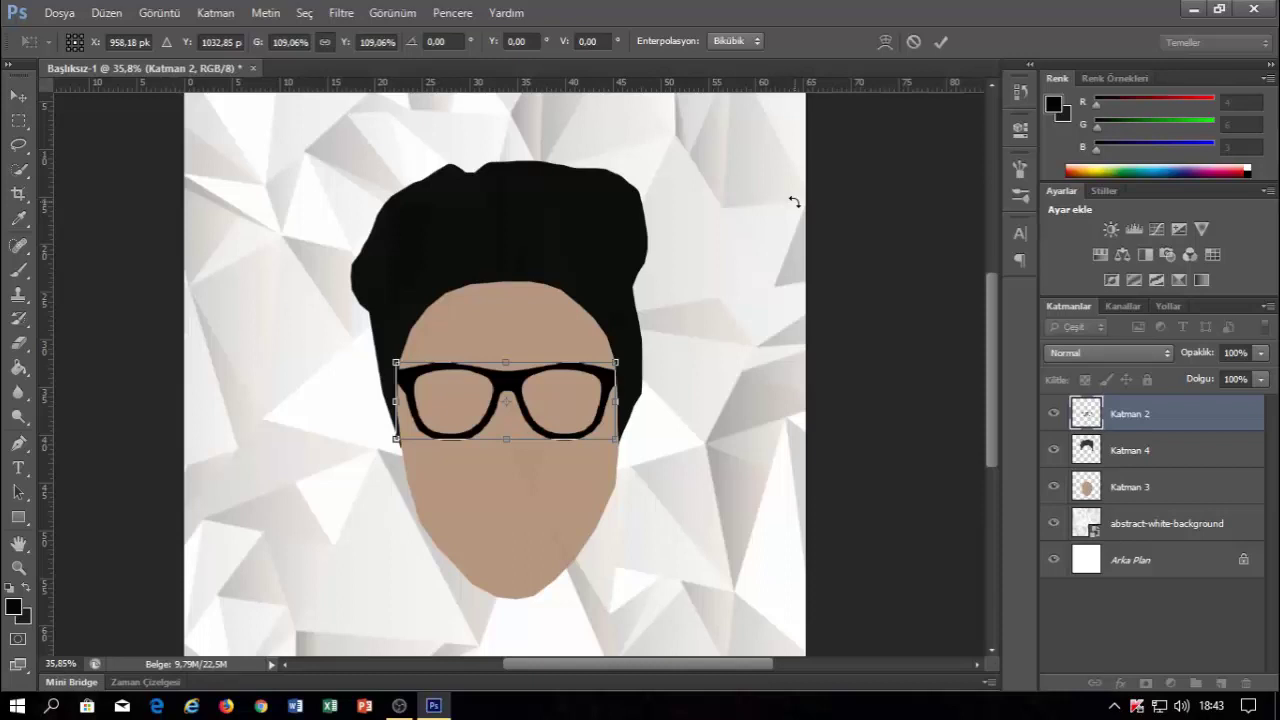
left_click(937, 42)
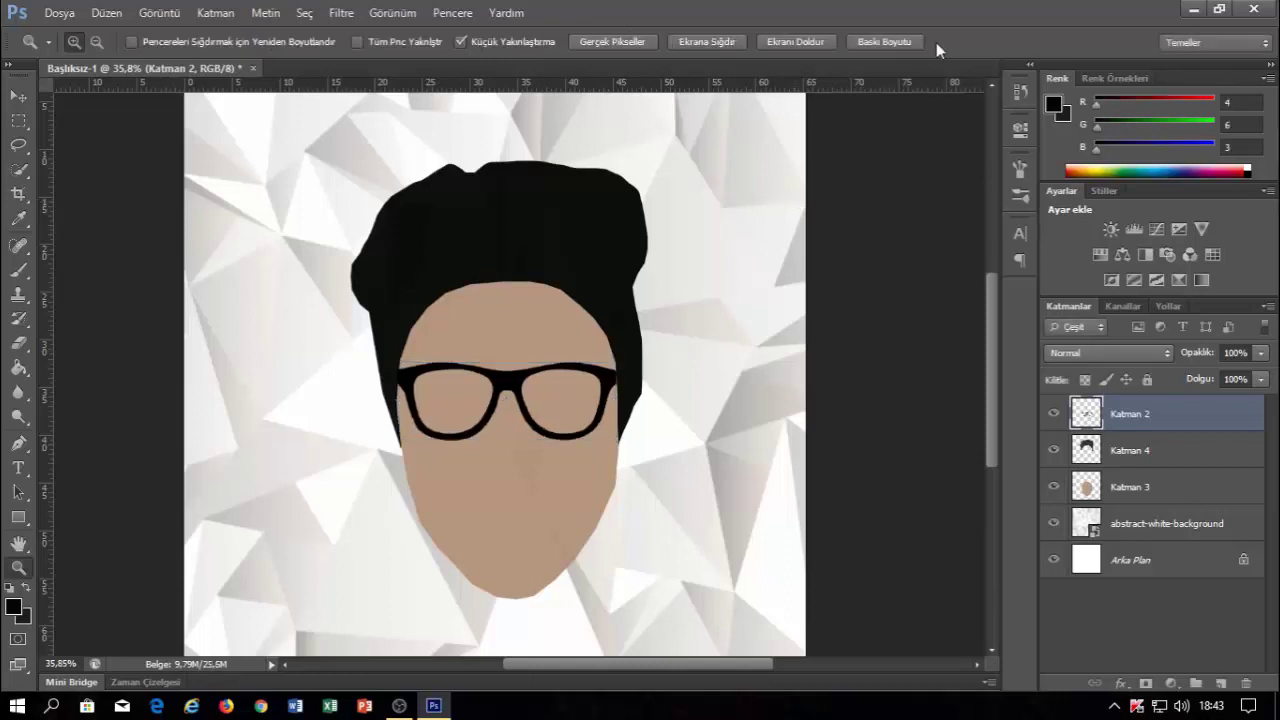
scroll(641, 474, "down", 2)
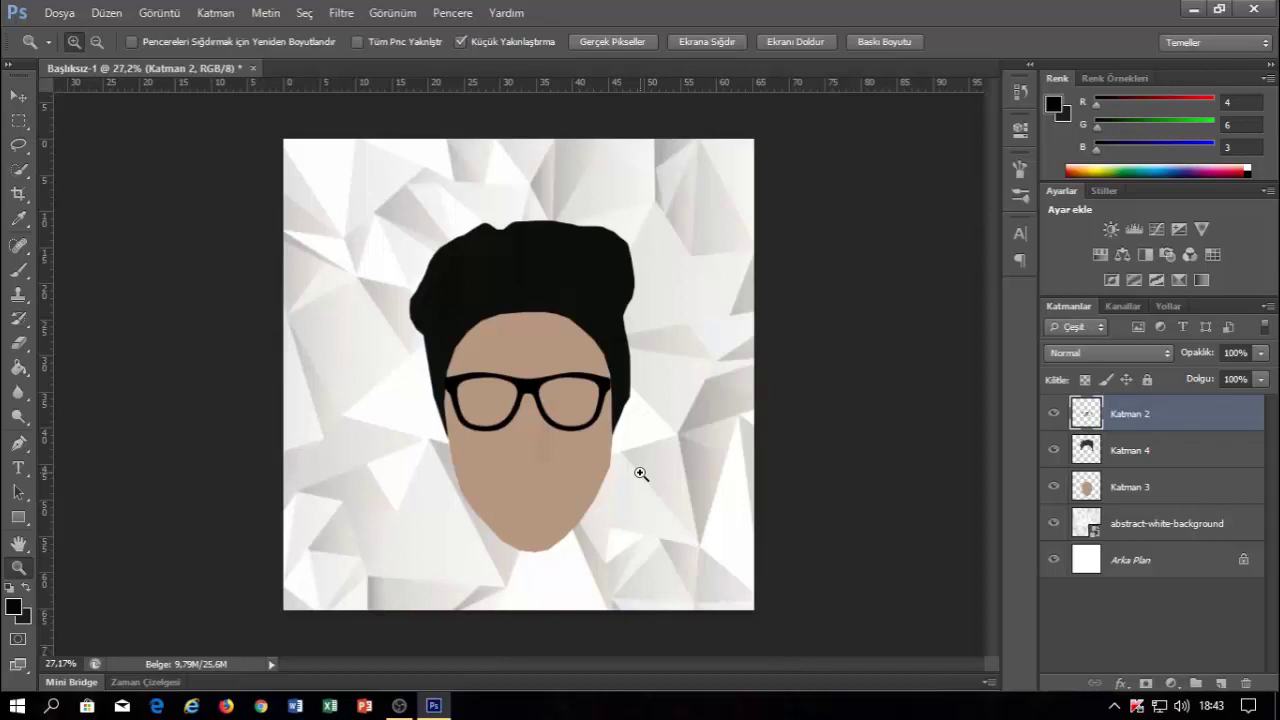
scroll(641, 474, "down", 3)
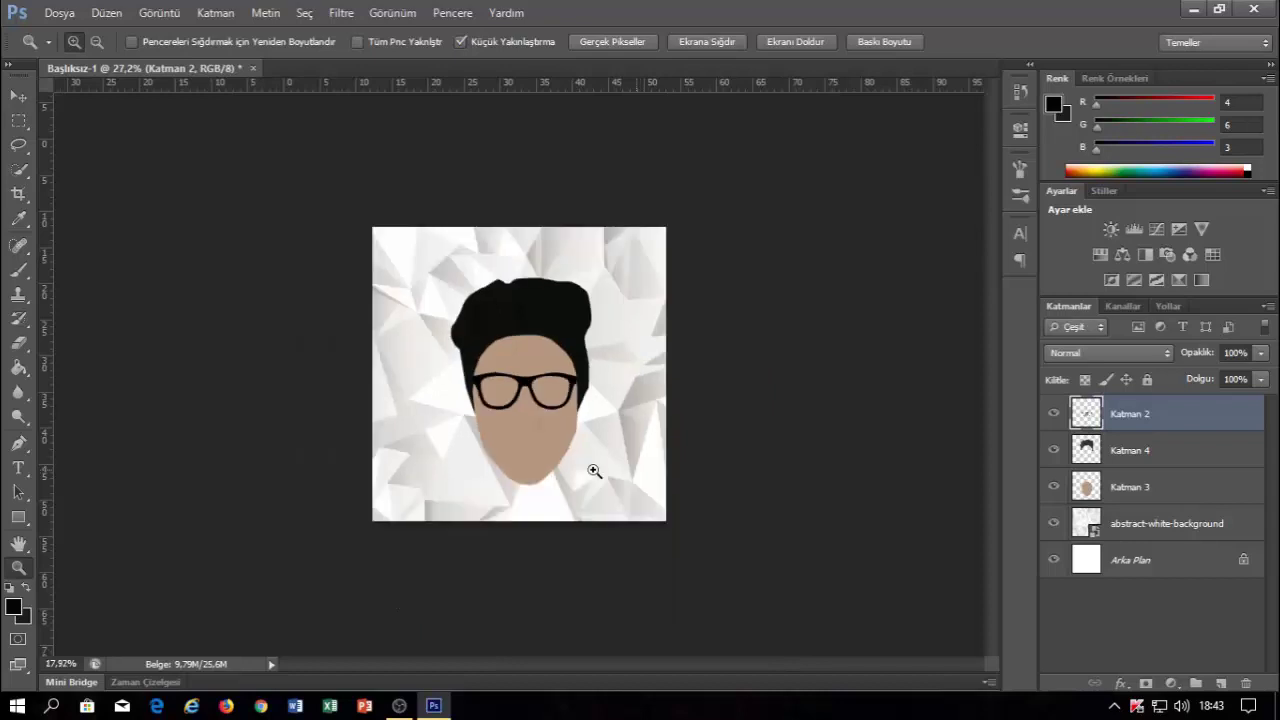
scroll(605, 386, "up", 1)
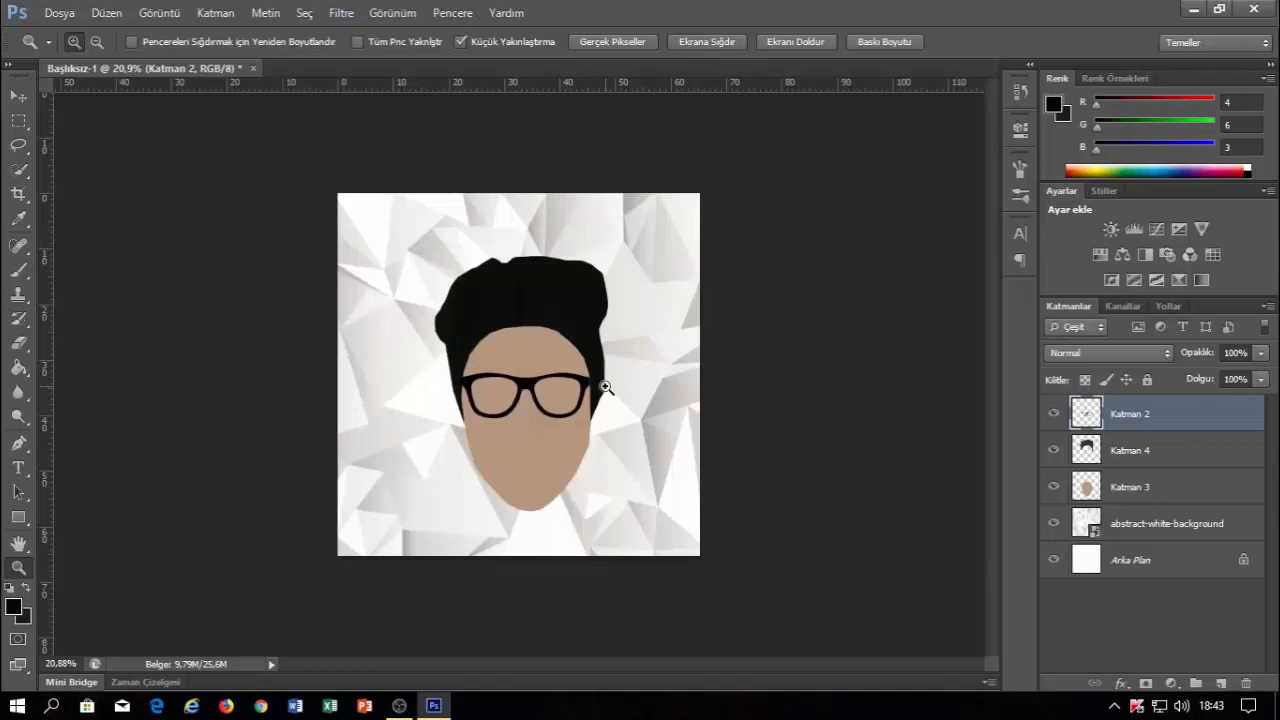